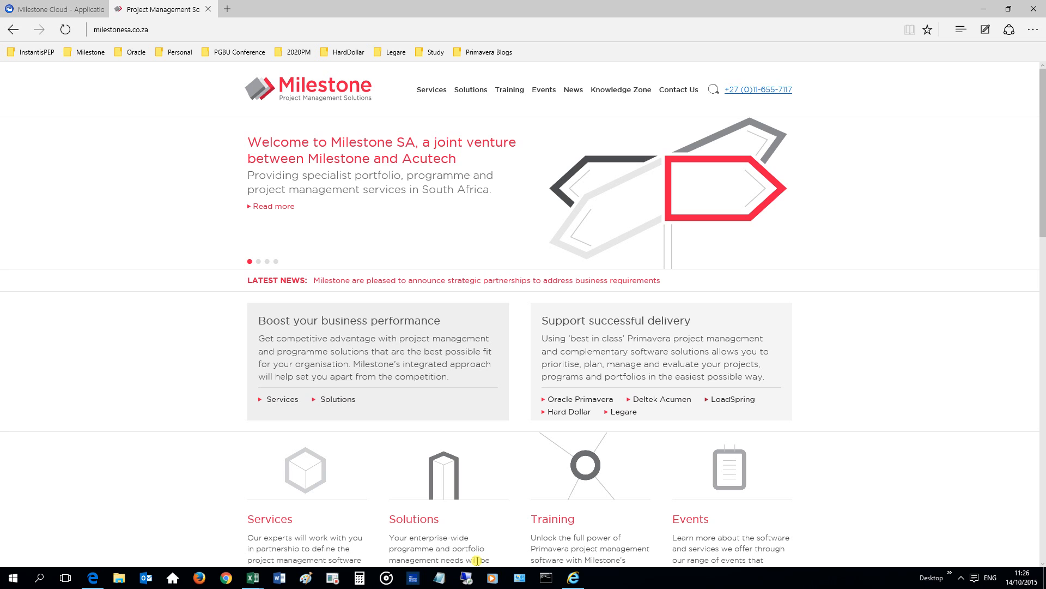
# Switch to Internet Explorer and sign in to Instantis EnterpriseTrack as sys_admin using the saved password.
pyautogui.click(567, 575)
pyautogui.click(463, 195)
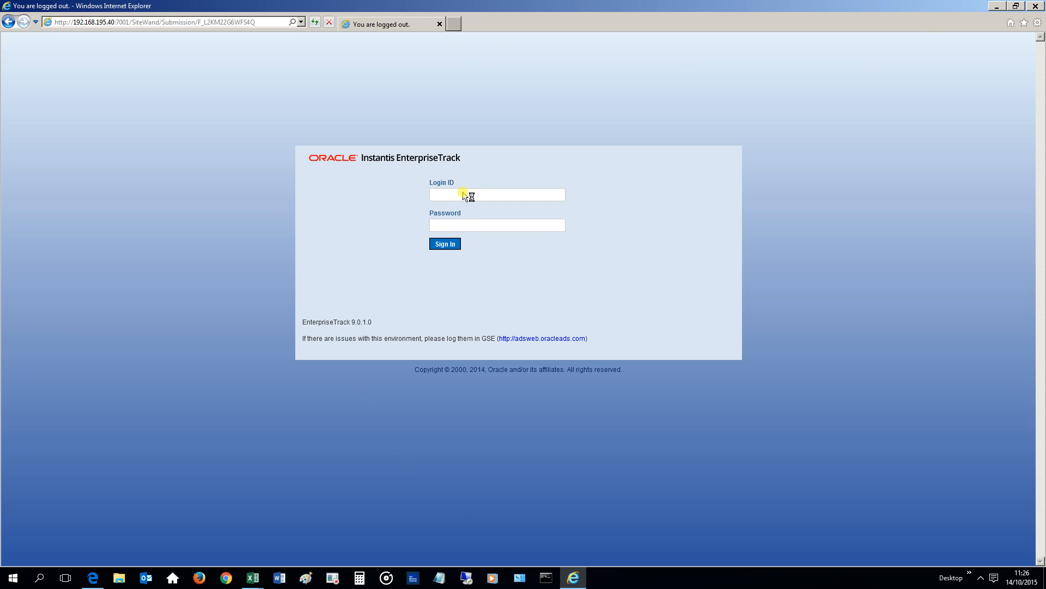
pyautogui.click(464, 195)
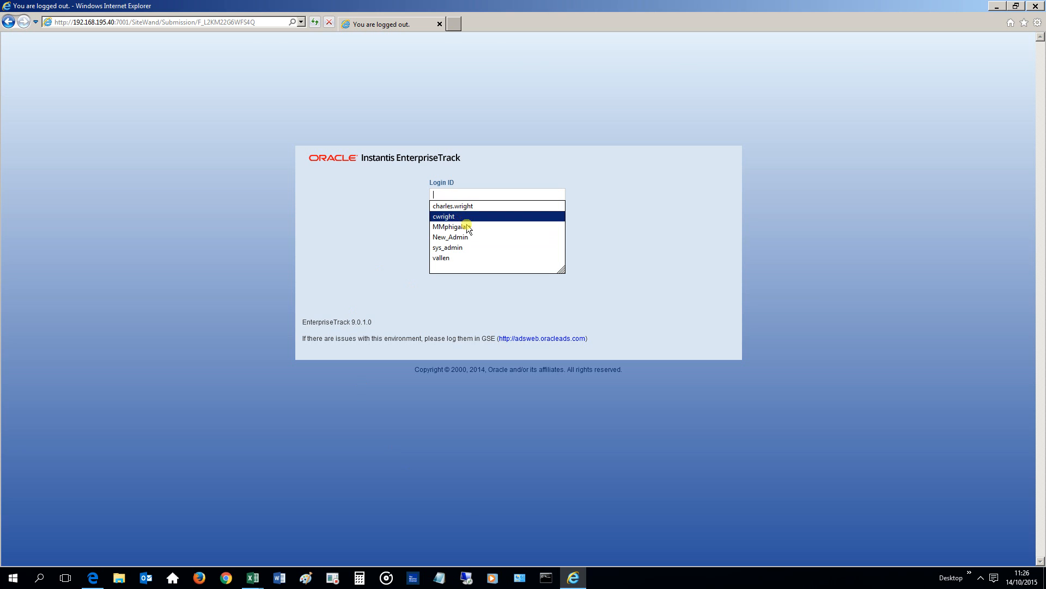
pyautogui.click(468, 248)
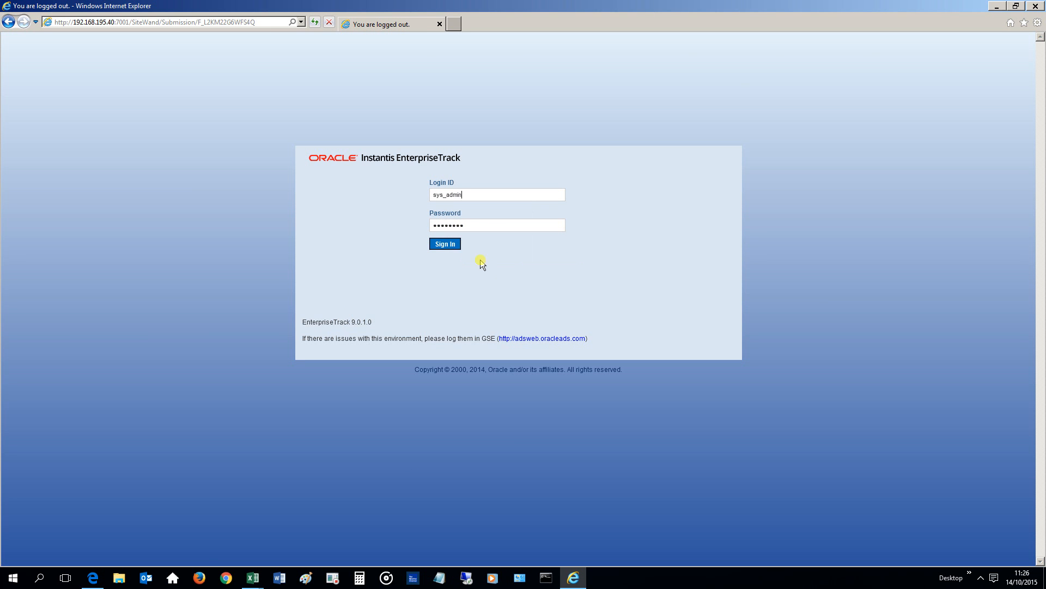
pyautogui.click(455, 246)
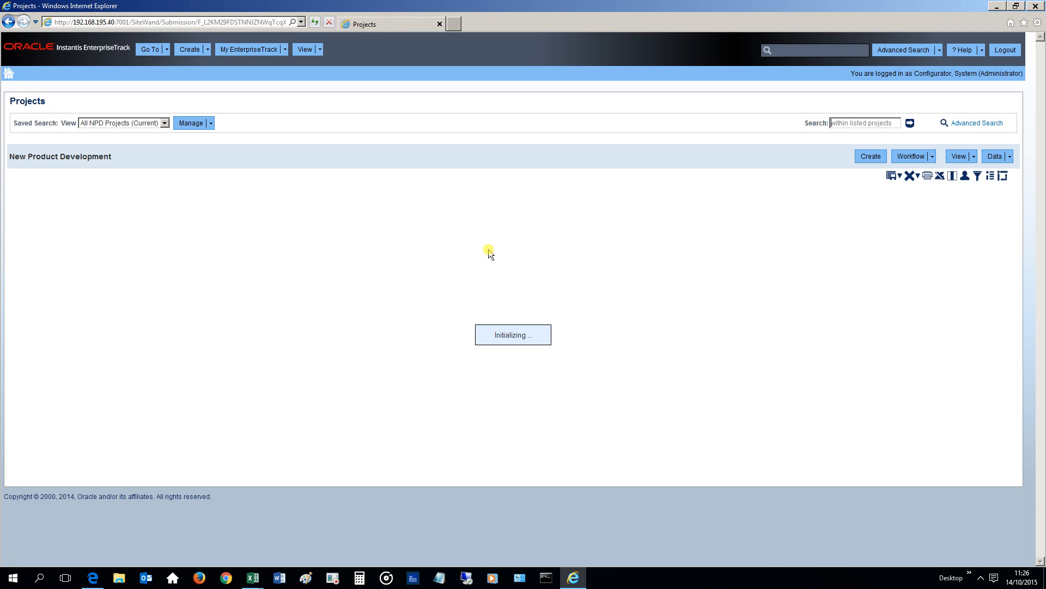
# Open the Ideas list.
pyautogui.click(168, 49)
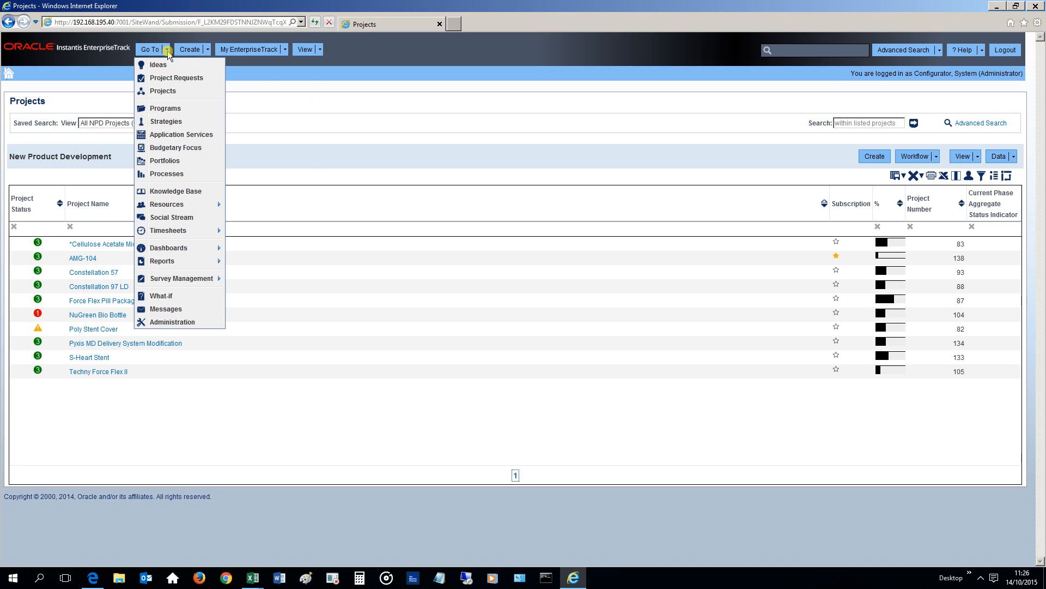
pyautogui.click(176, 65)
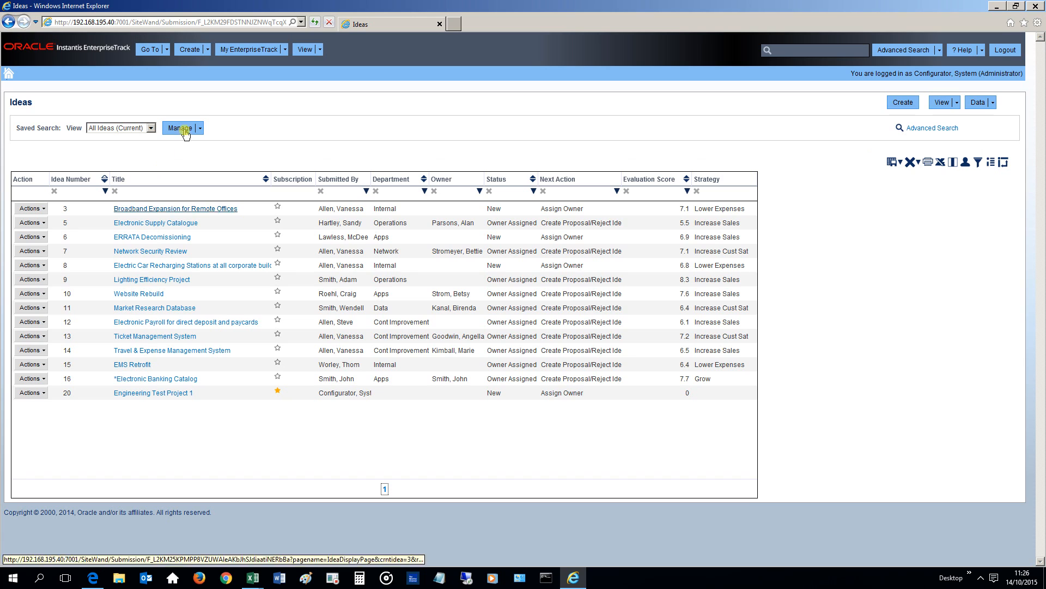
# Try to create a new idea titled EMS Retrofit.
pyautogui.click(210, 57)
pyautogui.click(195, 64)
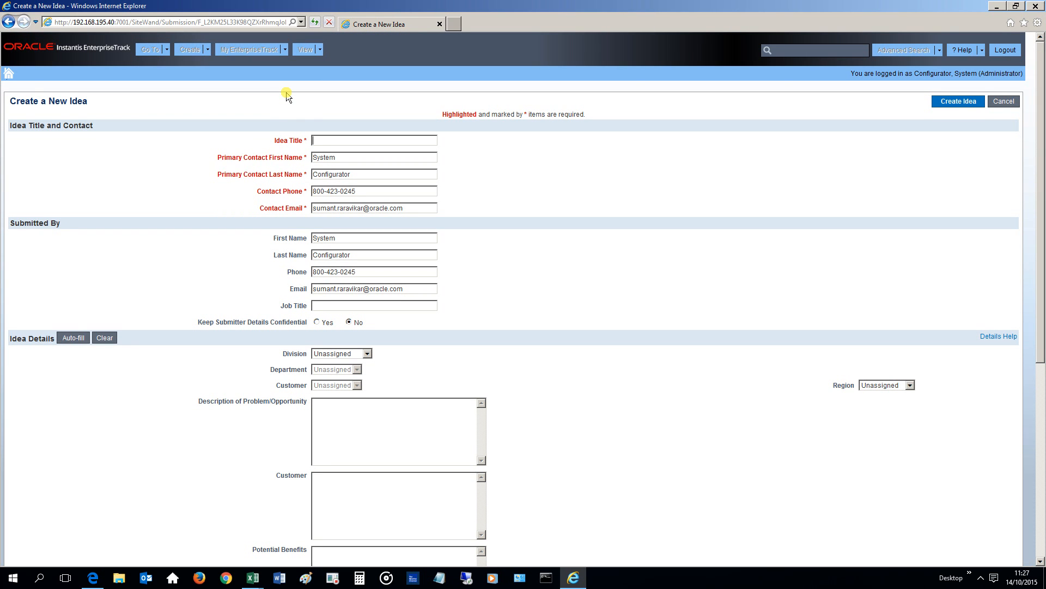
pyautogui.write('EMS Retrofit')
pyautogui.click(950, 102)
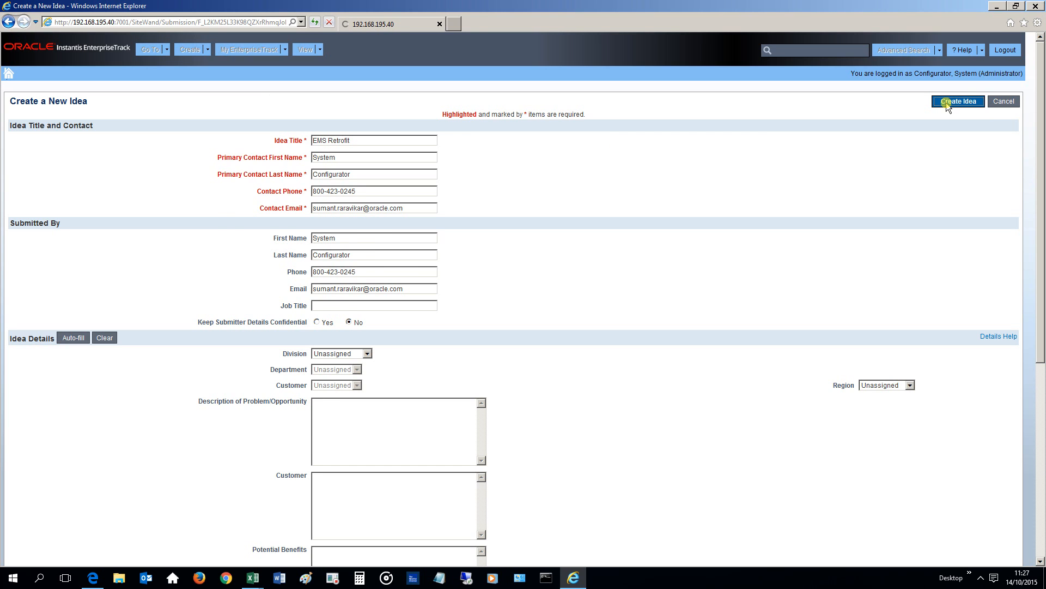
# Highlight the duplicate-title error message and cancel the new idea.
pyautogui.moveTo(636, 162); pyautogui.dragTo(380, 159)
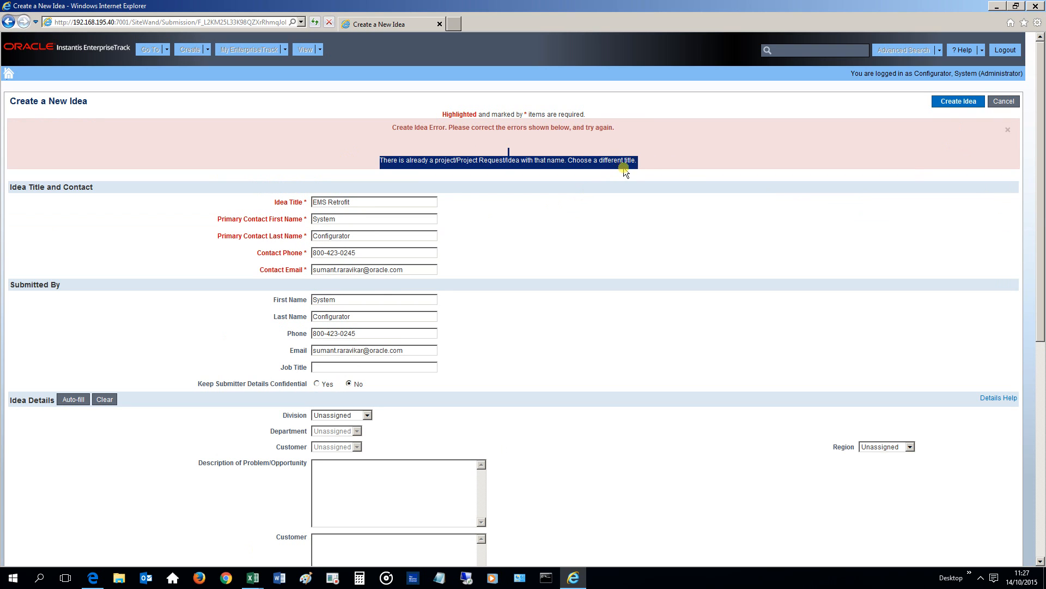
pyautogui.moveTo(627, 166); pyautogui.dragTo(380, 160)
pyautogui.click(1004, 102)
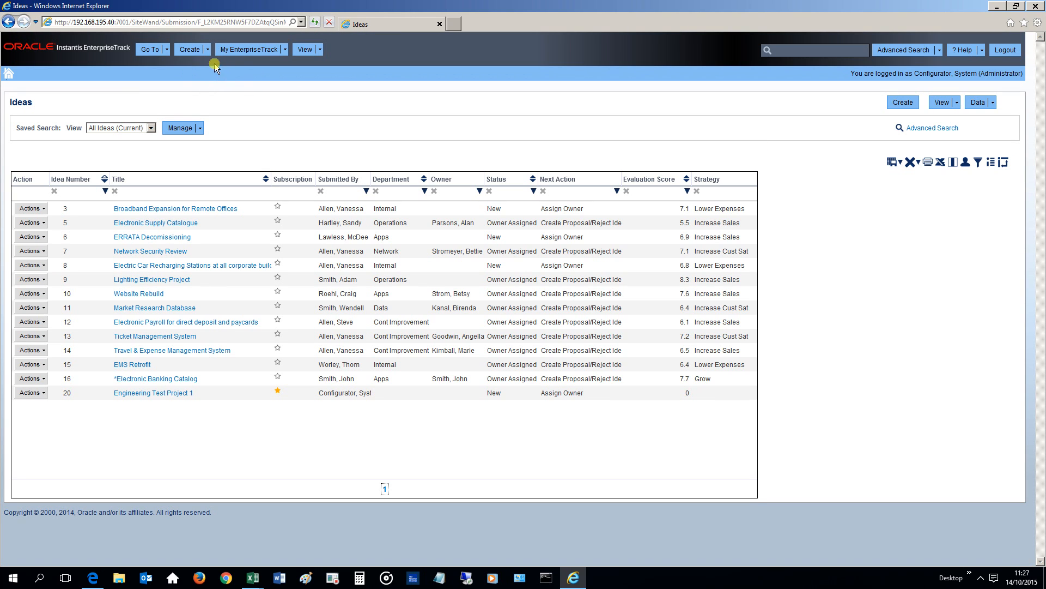
# Open the Project Requests list.
pyautogui.click(158, 50)
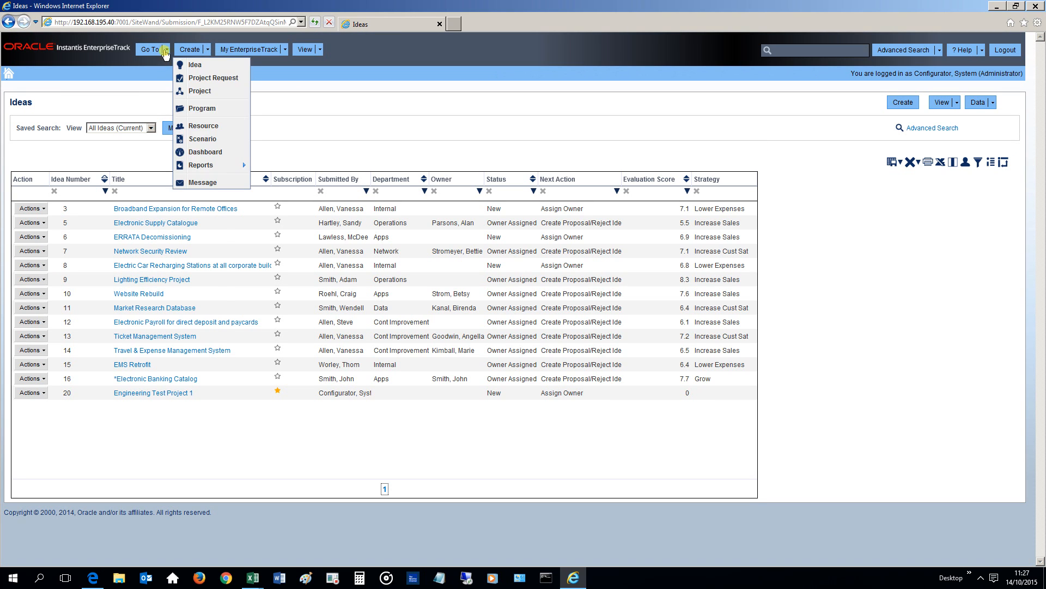
pyautogui.click(167, 78)
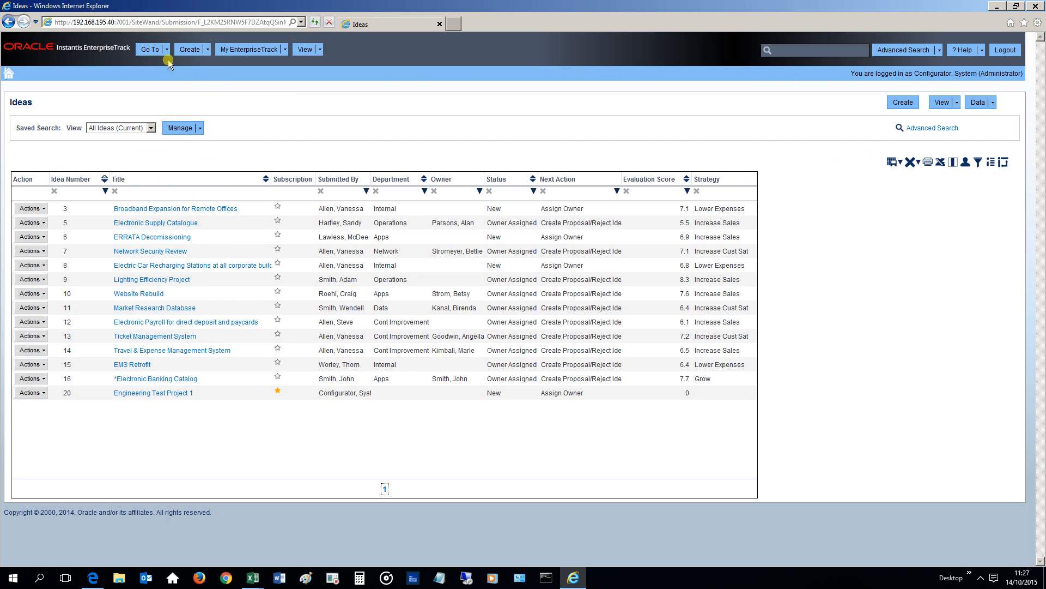
pyautogui.click(166, 50)
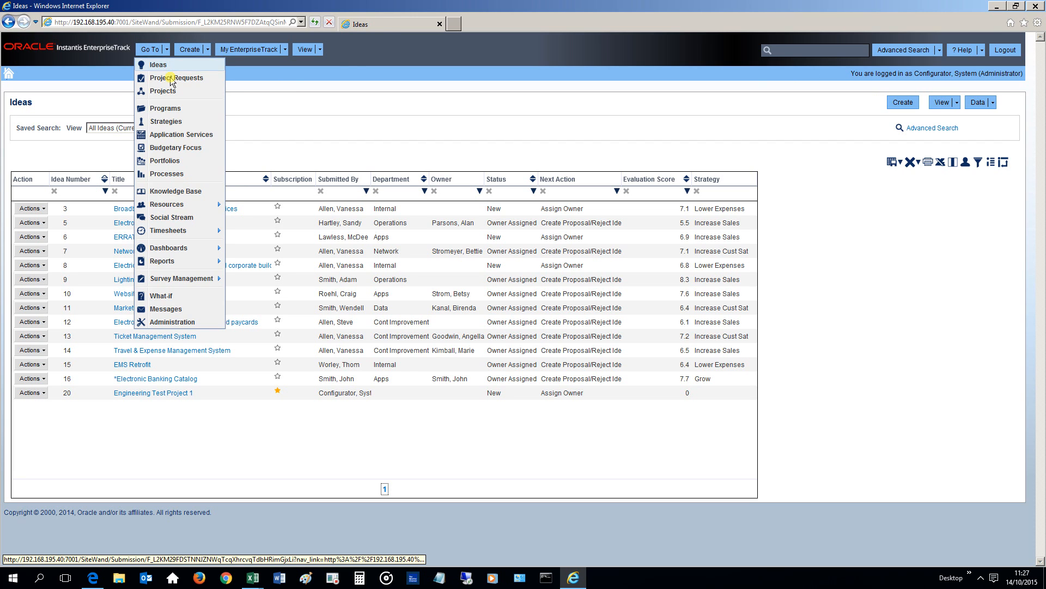
pyautogui.click(171, 79)
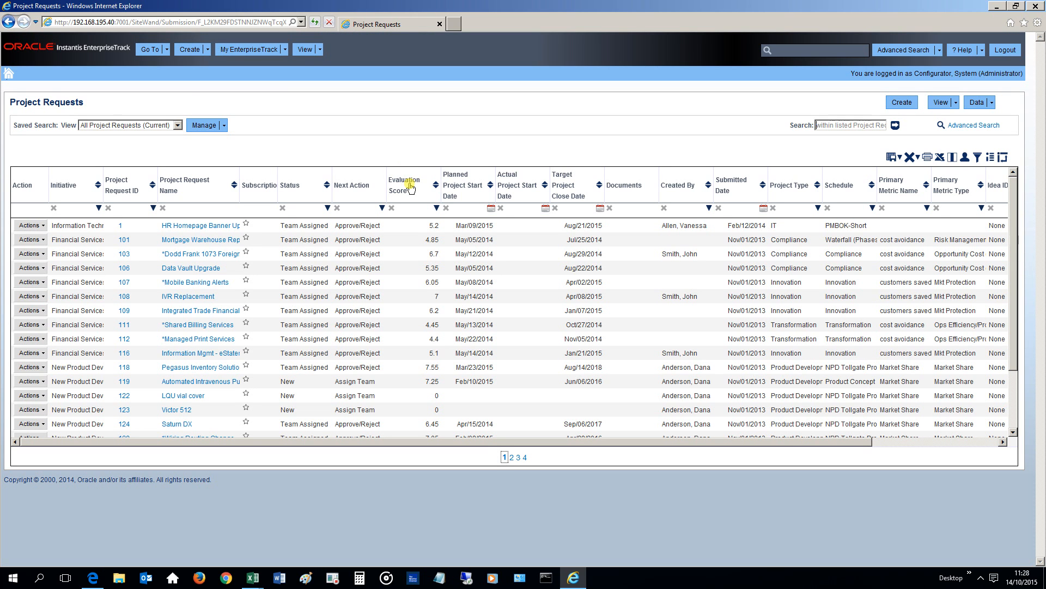
# Open the Mortgage Warehouse Replacement project request and highlight its Enable versioning setting.
pyautogui.click(201, 241)
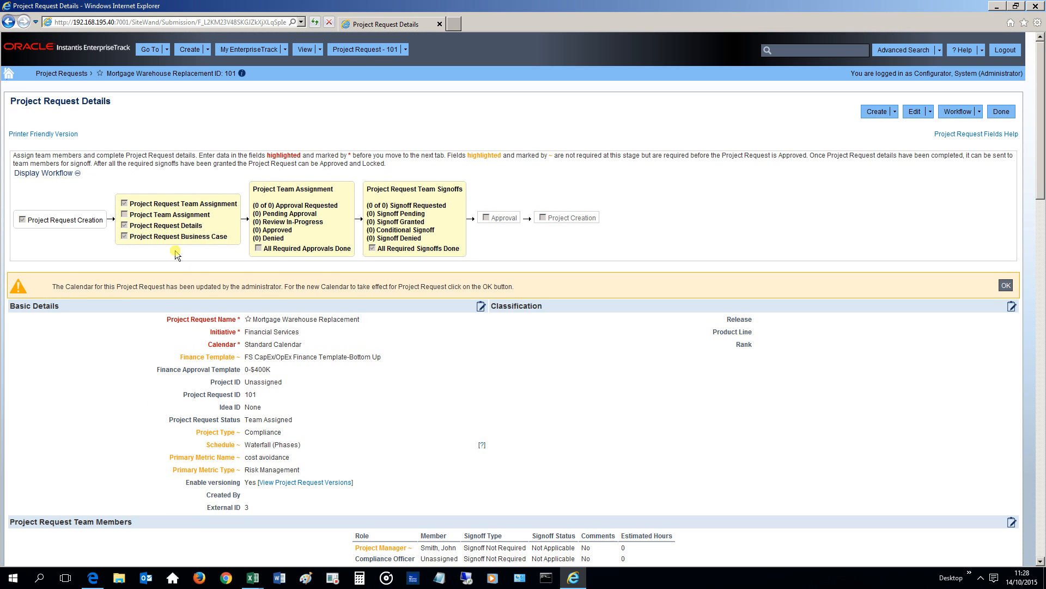
pyautogui.moveTo(185, 483); pyautogui.dragTo(359, 486)
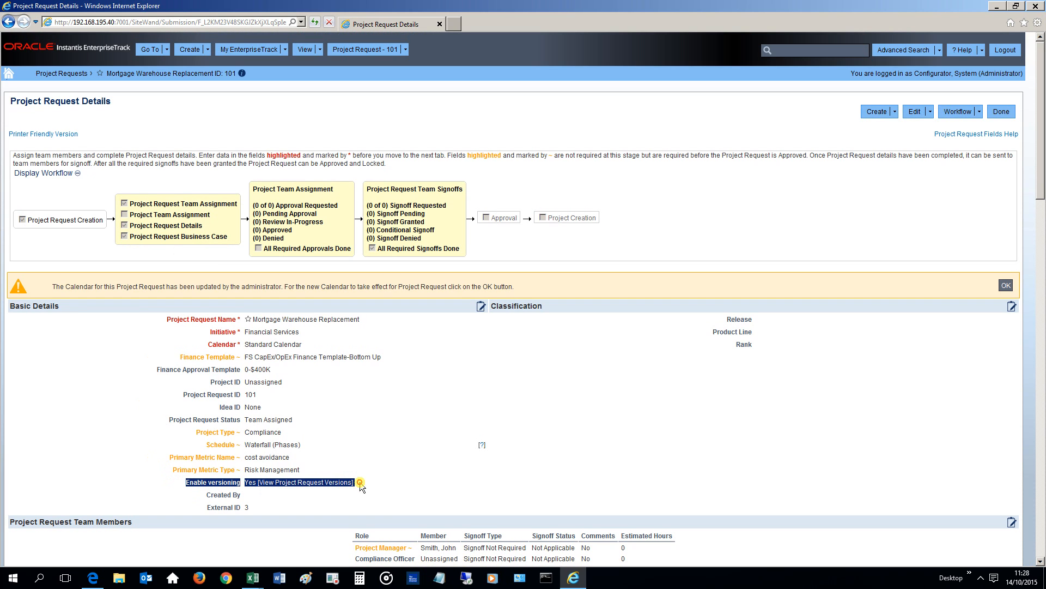
pyautogui.click(413, 493)
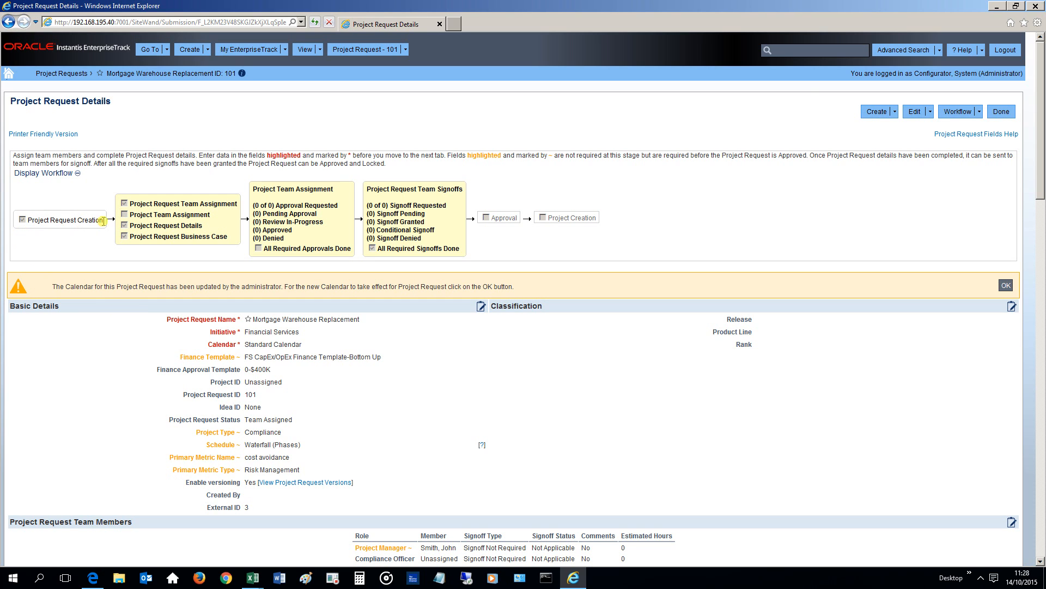
# Highlight the workflow items Project Request Details, Project Request Business Case, Approval Requested and Signoff Requested.
pyautogui.tripleClick(202, 226)
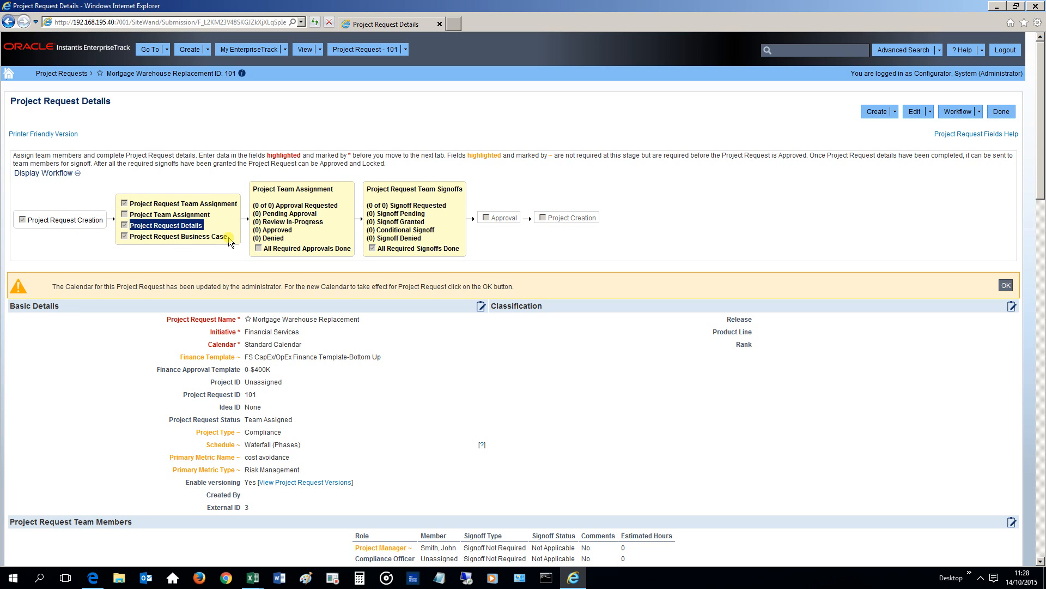
pyautogui.moveTo(228, 238); pyautogui.dragTo(129, 238)
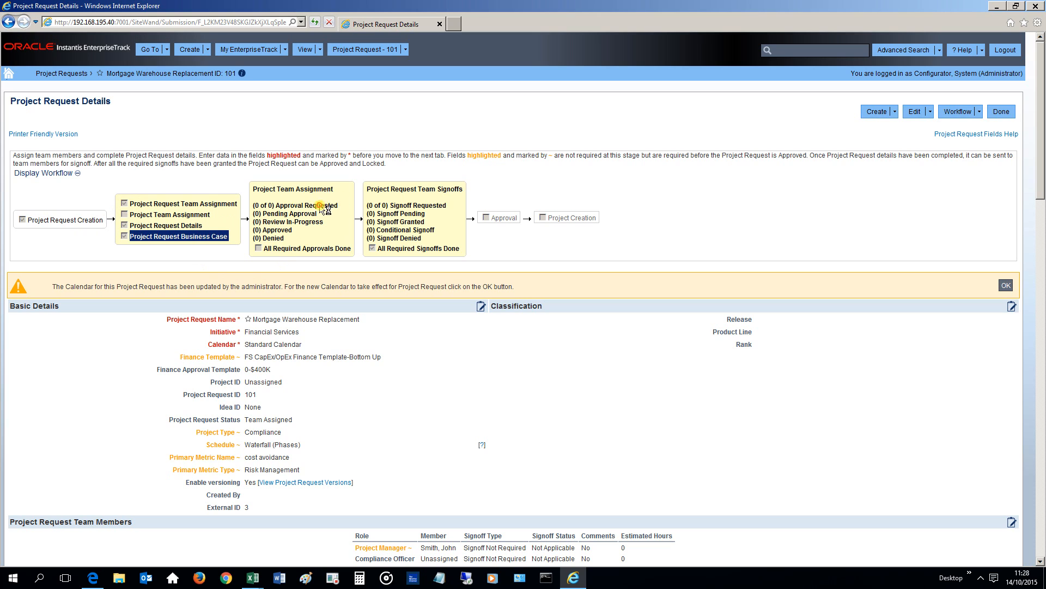
pyautogui.moveTo(336, 205); pyautogui.dragTo(261, 204)
pyautogui.moveTo(442, 204); pyautogui.dragTo(384, 204)
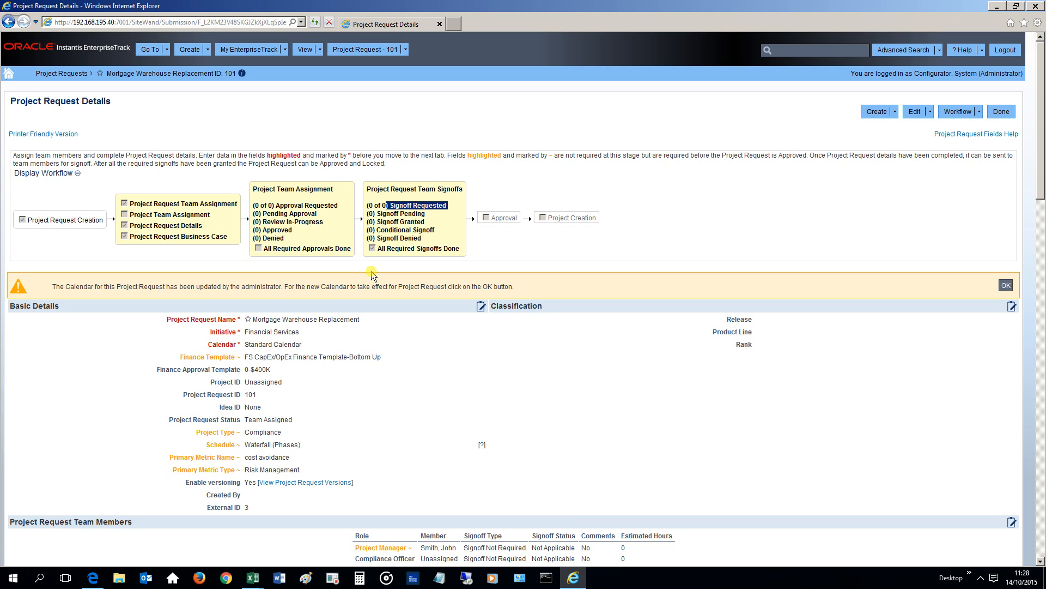
pyautogui.click(368, 354)
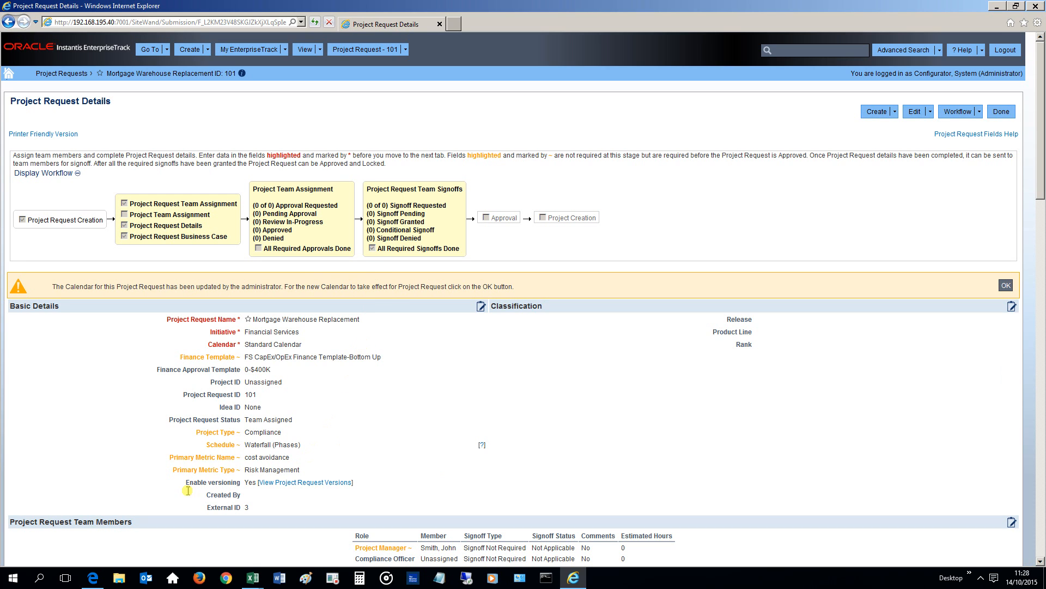
# Open the request's version history, view revision 10's details, and return to the Project Requests list.
pyautogui.click(304, 483)
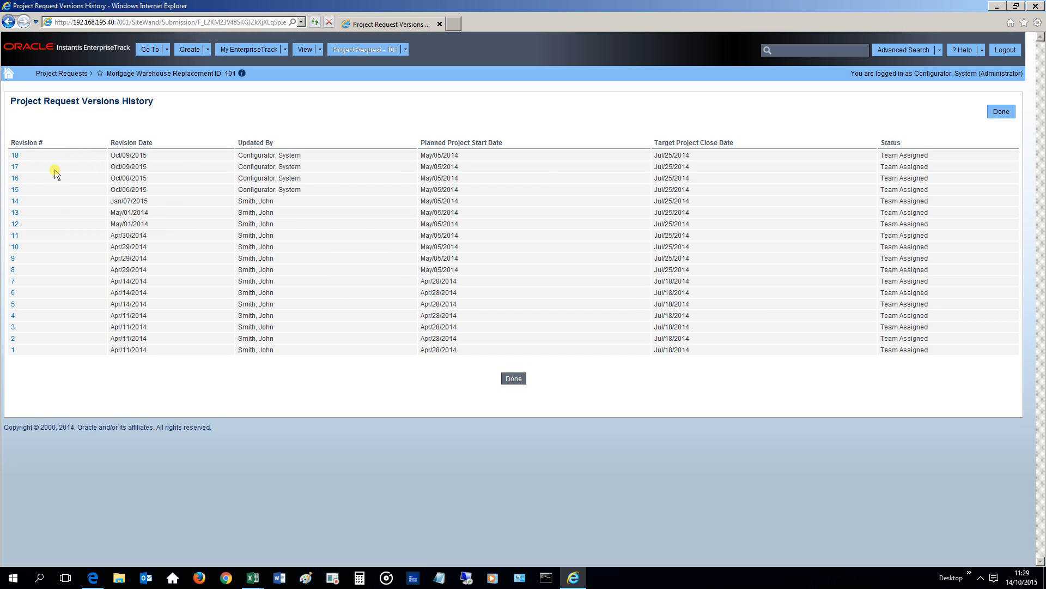
pyautogui.click(16, 248)
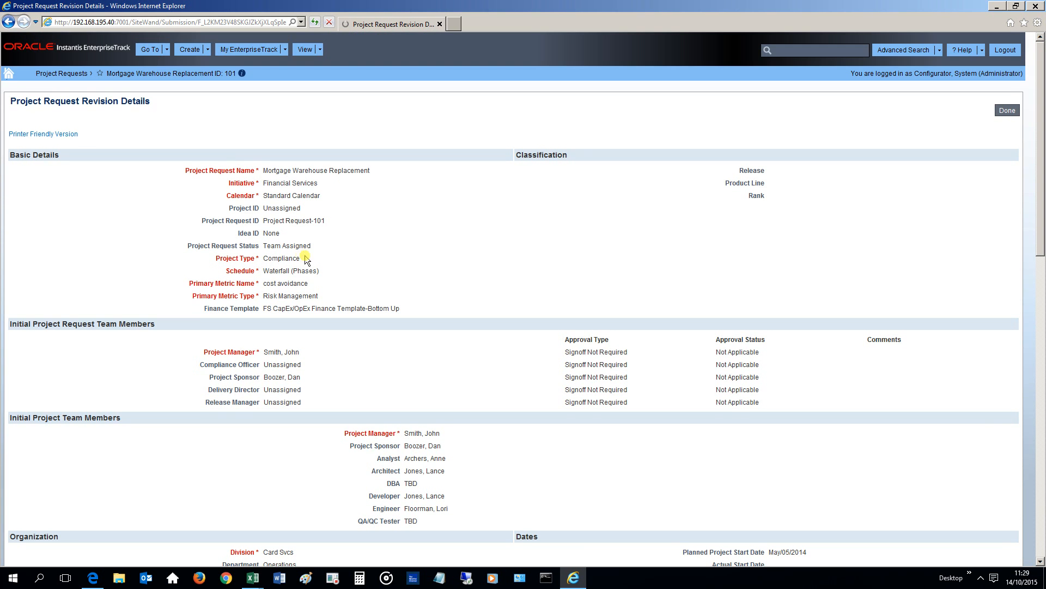
pyautogui.scroll(-8, 444, 270)
pyautogui.click(1002, 111)
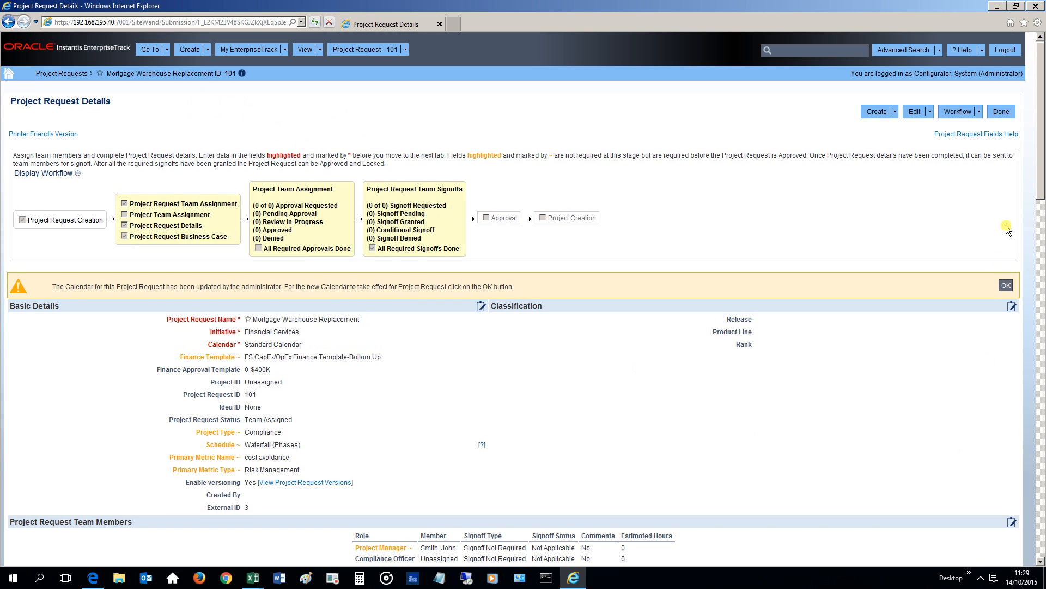
pyautogui.click(1000, 111)
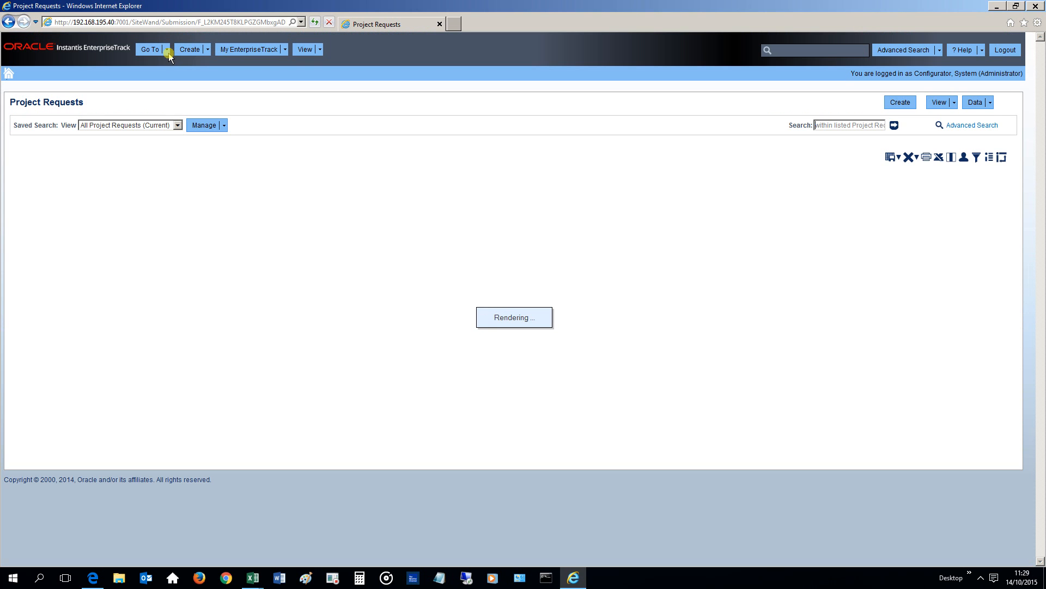
# Open the Cellulose Acetate Microflakes project from the Projects list.
pyautogui.click(167, 50)
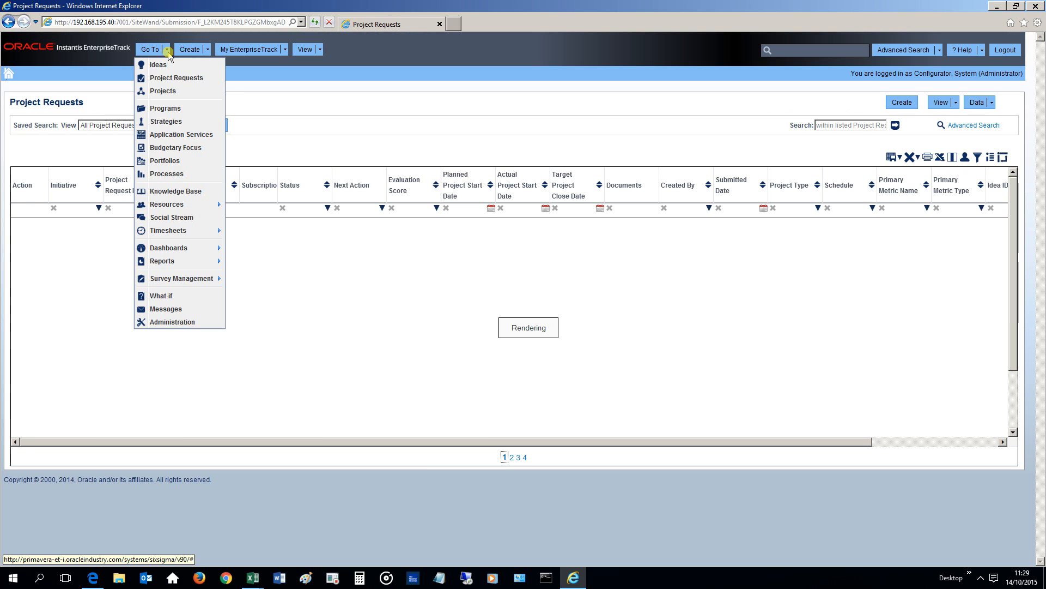
pyautogui.click(163, 91)
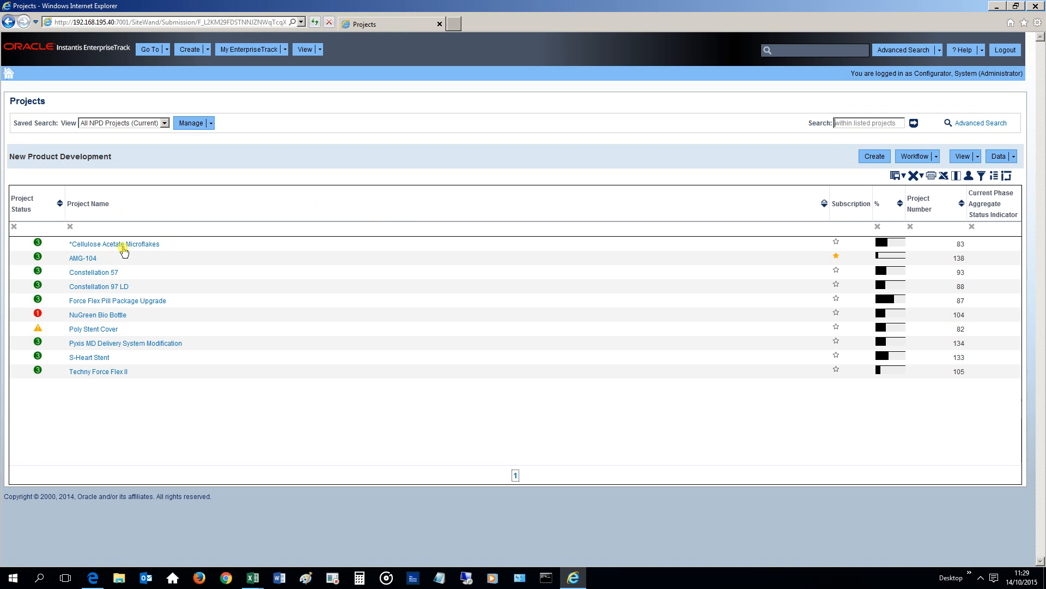
pyautogui.click(126, 246)
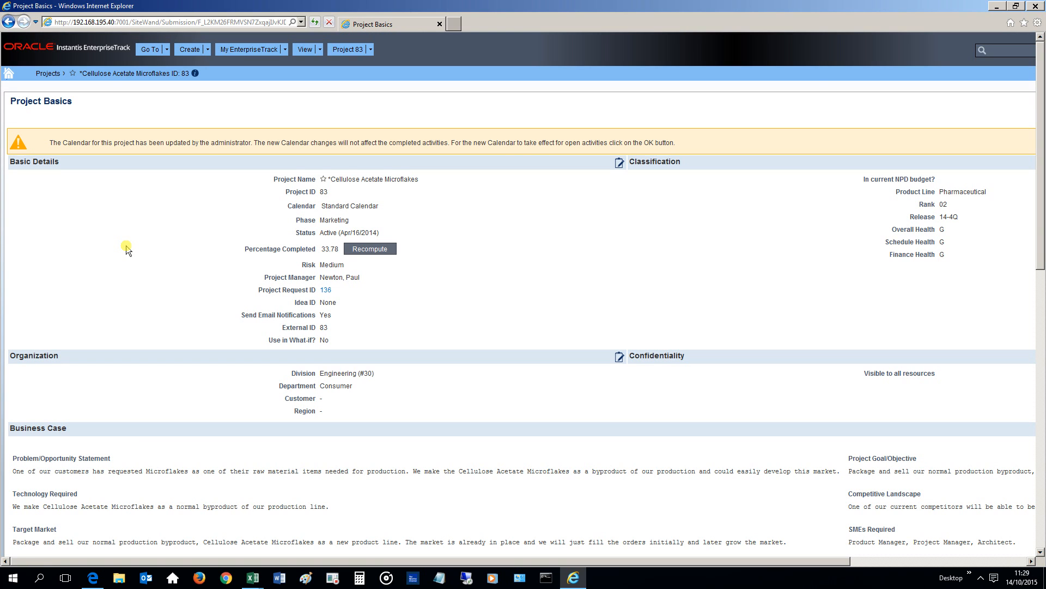
# Open the project's Field Change History and scroll through the changes.
pyautogui.click(371, 52)
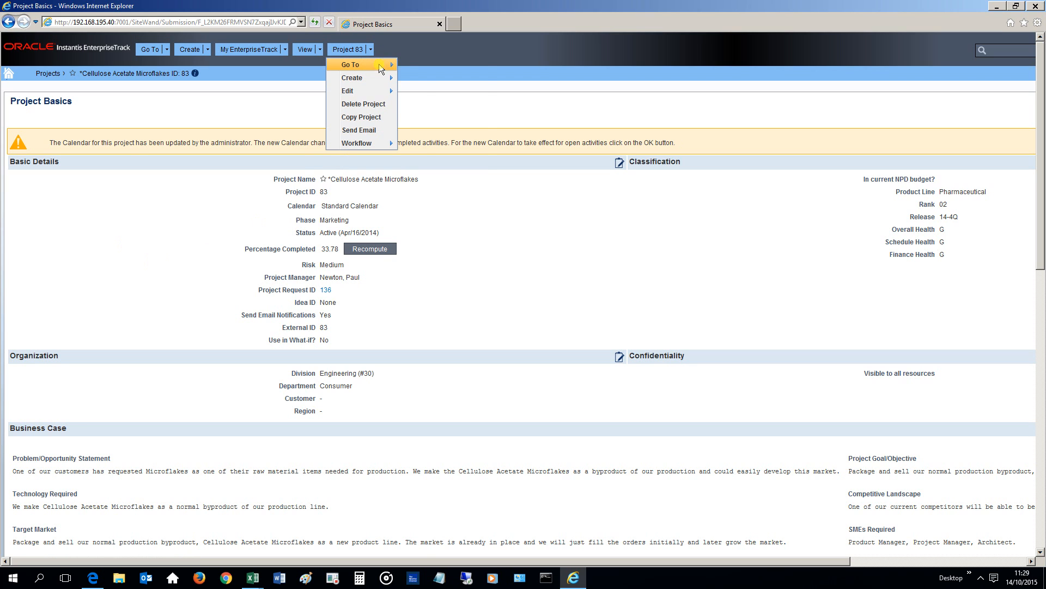
pyautogui.moveTo(379, 63)
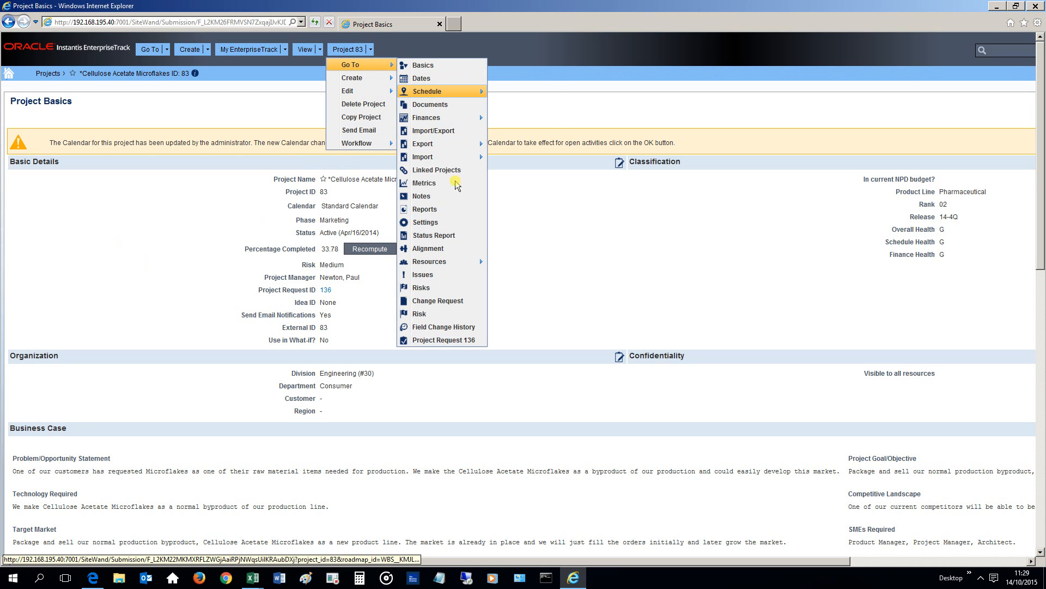
pyautogui.click(448, 330)
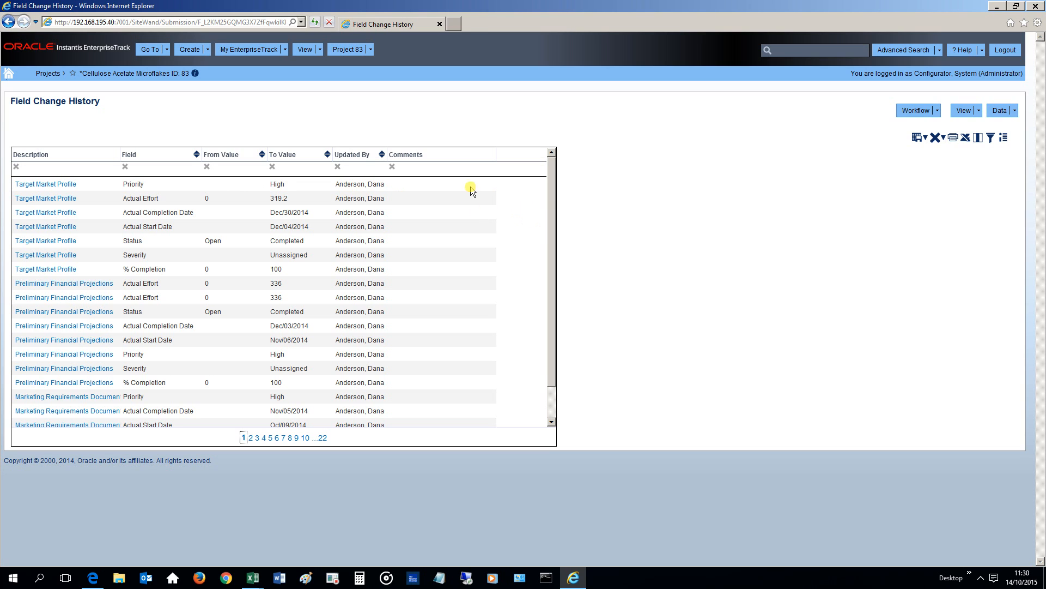
pyautogui.scroll(-1, 485, 263)
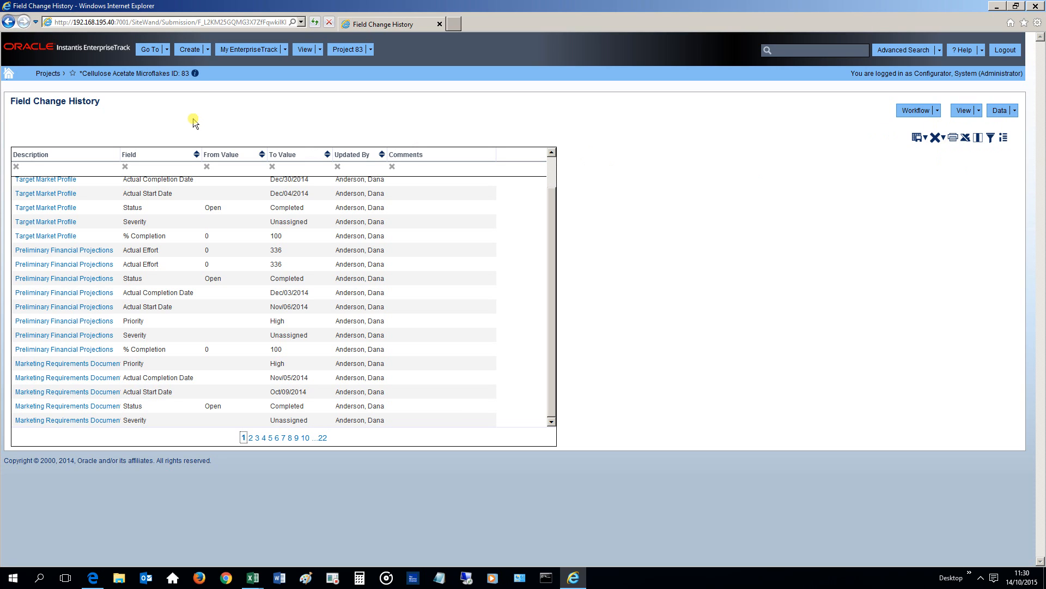
# Open Administration and view the Updates history tab.
pyautogui.click(167, 50)
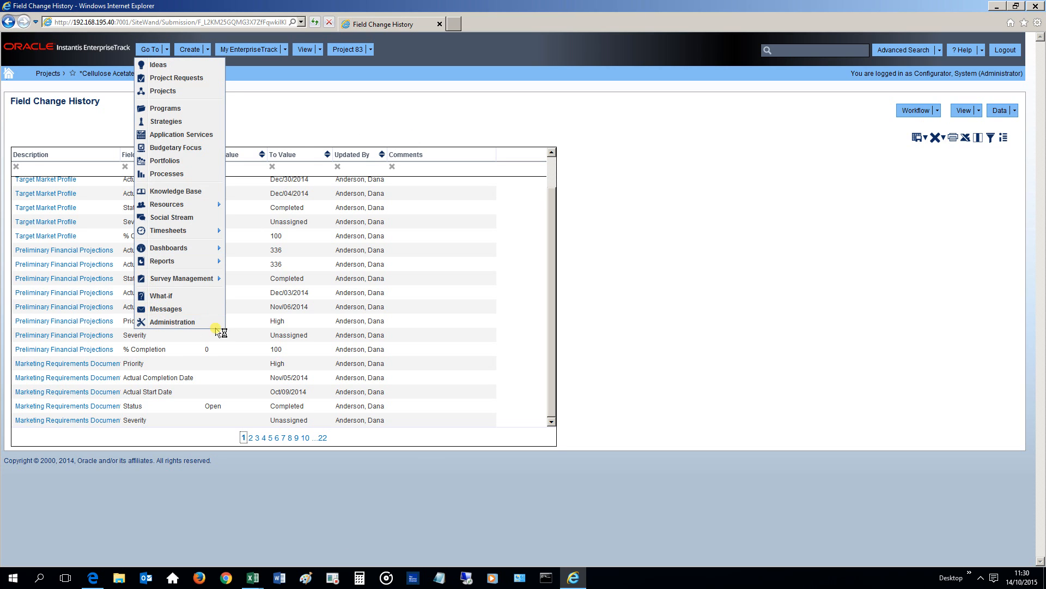
pyautogui.click(171, 322)
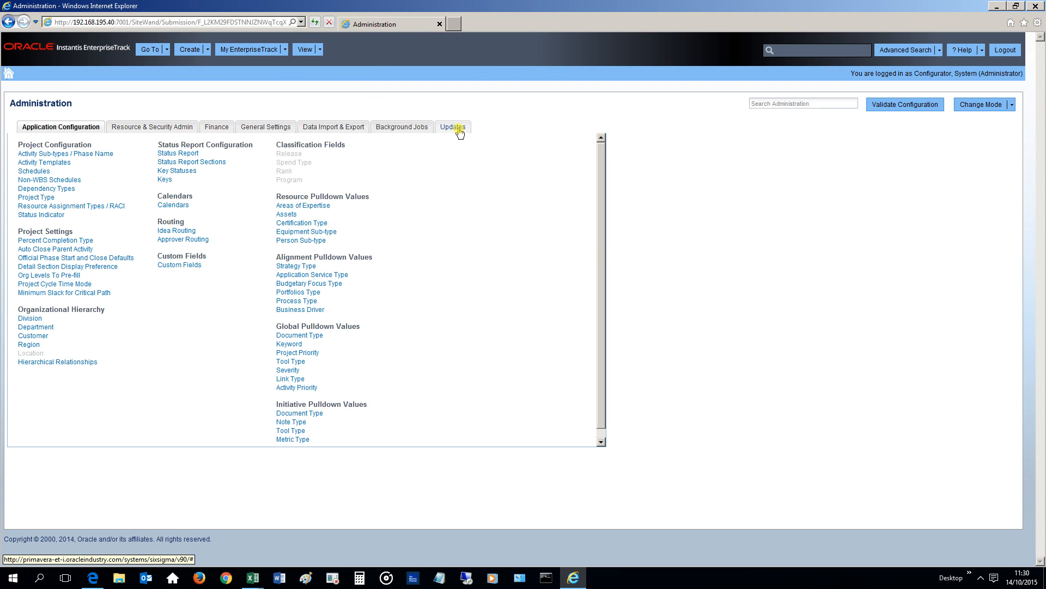
pyautogui.click(460, 128)
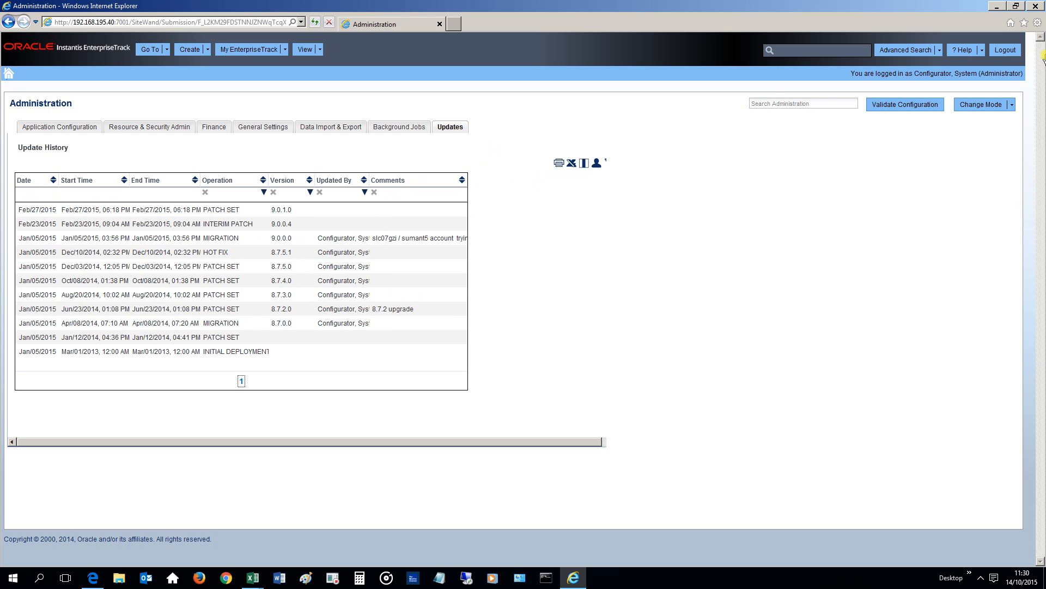
# Open the Usage Statistics Report from the Resource & Security Admin reports.
pyautogui.click(1012, 105)
pyautogui.click(169, 129)
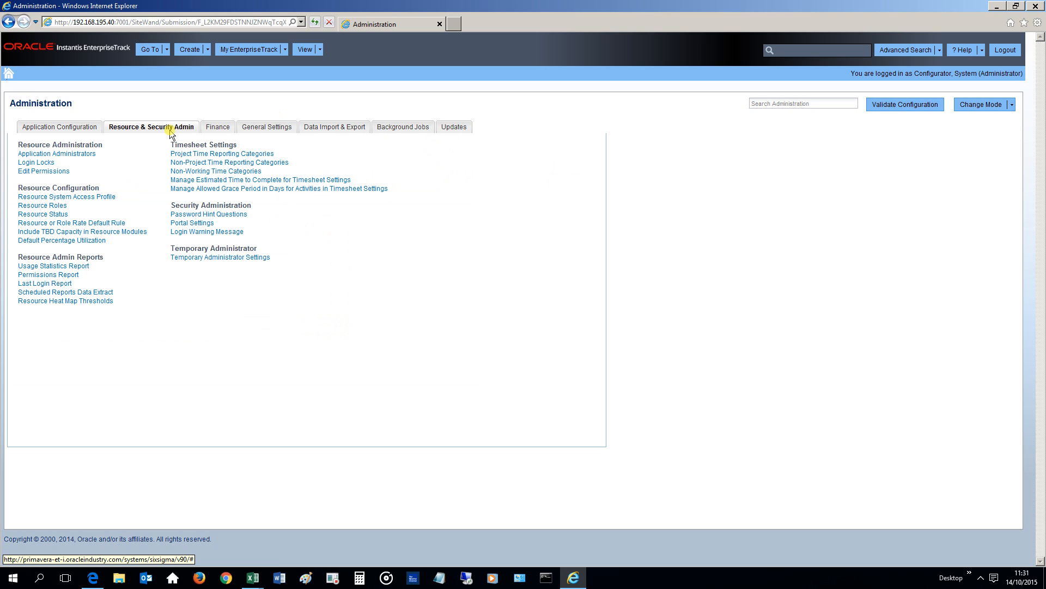
pyautogui.click(66, 266)
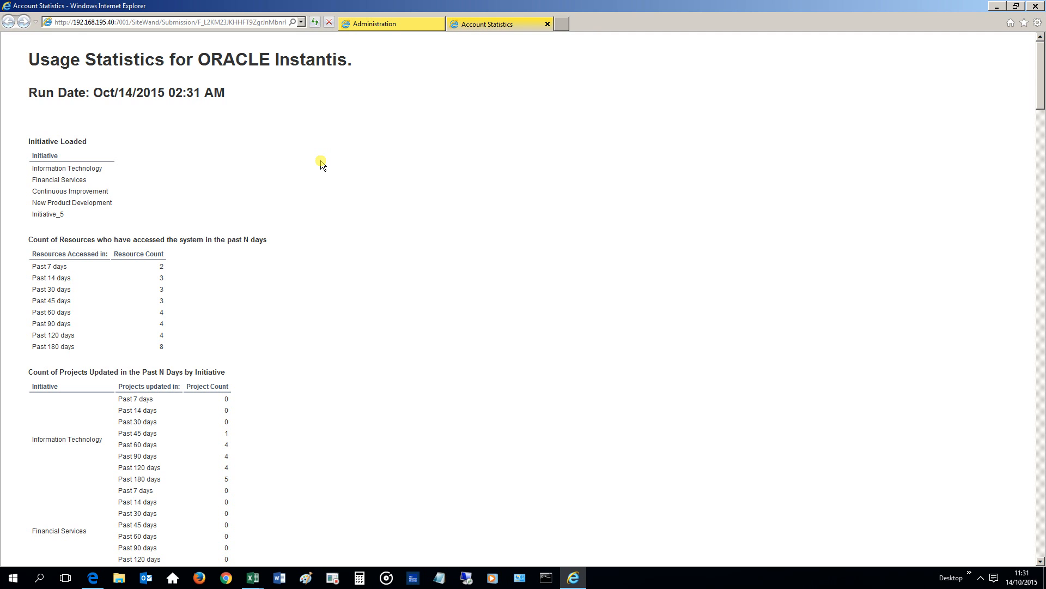
# Scroll through the usage statistics report's resource and project counts, then close the report tab.
pyautogui.scroll(-3, 323, 174)
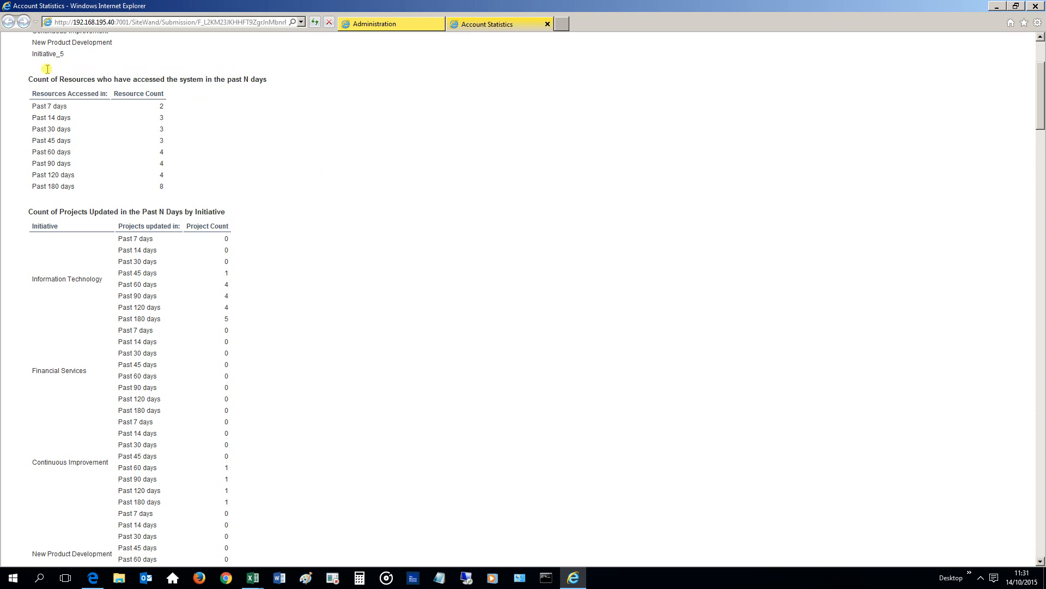
pyautogui.moveTo(30, 79); pyautogui.dragTo(271, 86)
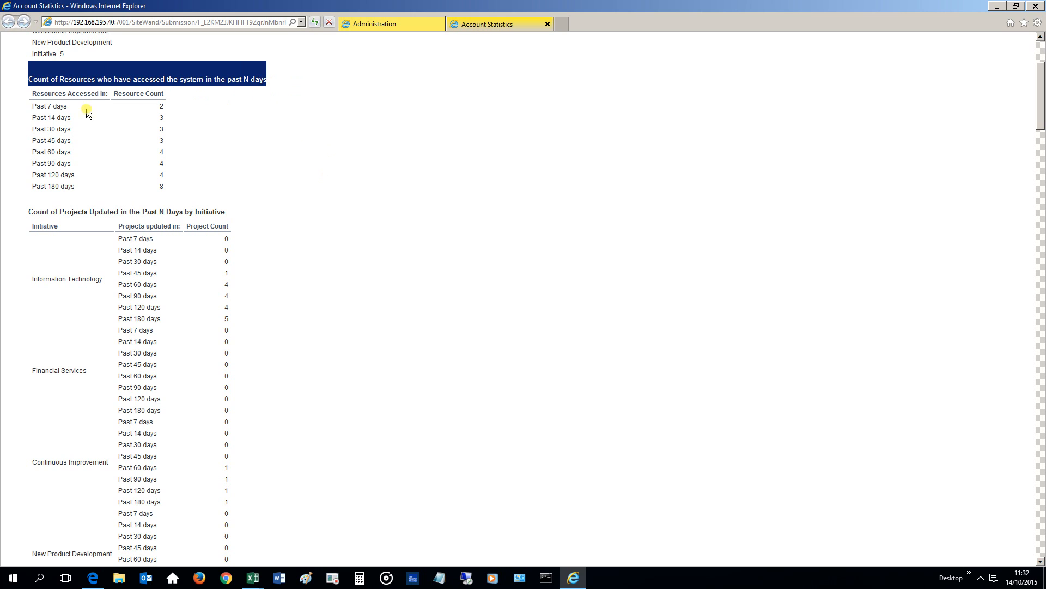
pyautogui.moveTo(31, 105); pyautogui.dragTo(192, 110)
pyautogui.click(192, 111)
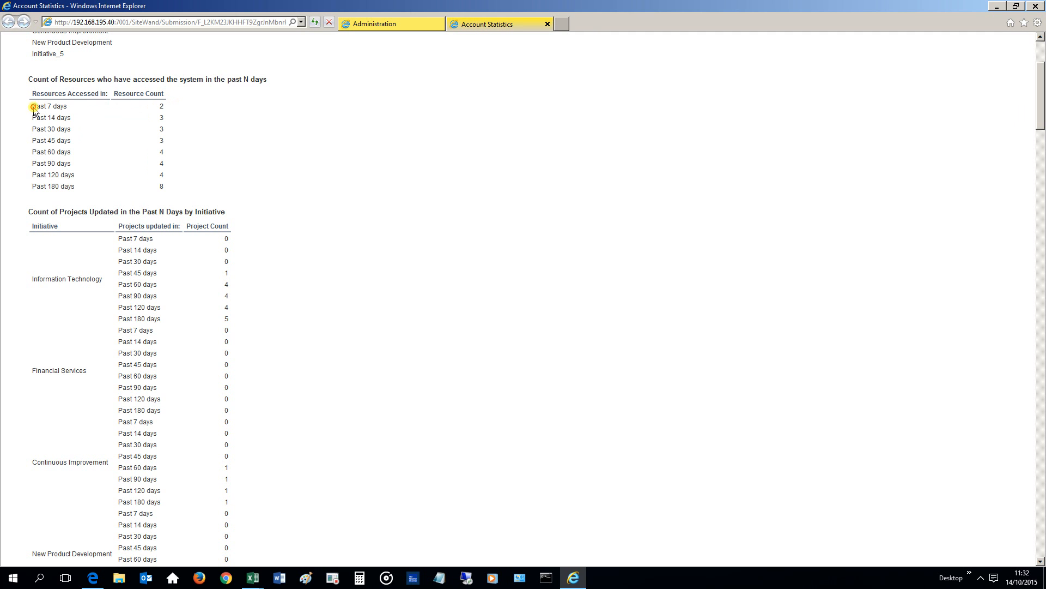
pyautogui.moveTo(172, 107); pyautogui.dragTo(38, 108)
pyautogui.click(267, 167)
pyautogui.scroll(-5, 267, 174)
pyautogui.scroll(5, 267, 177)
pyautogui.scroll(-3, 80, 210)
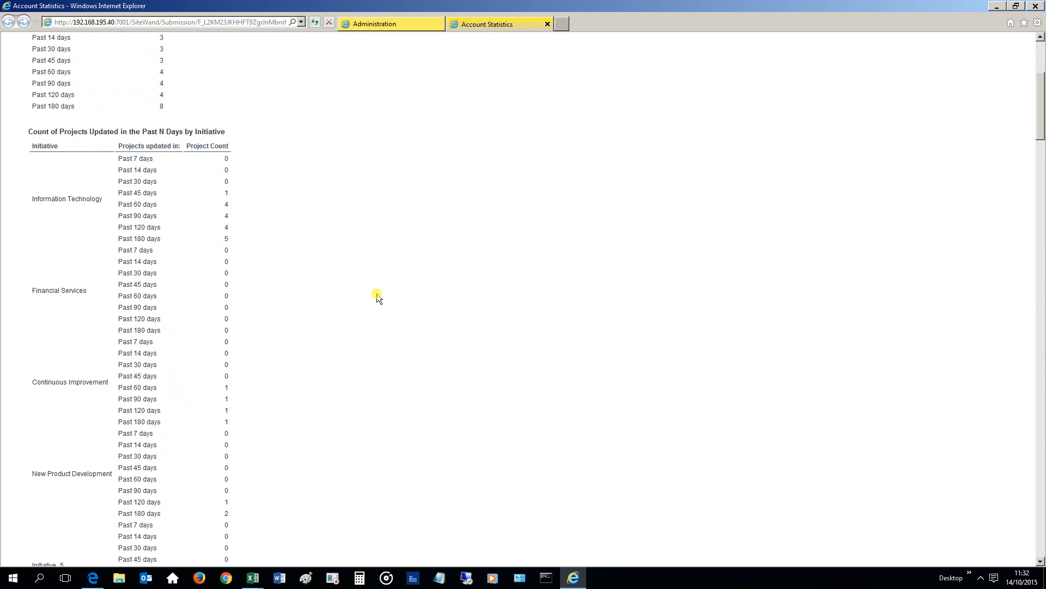
pyautogui.scroll(-10, 369, 276)
pyautogui.scroll(-3, 267, 241)
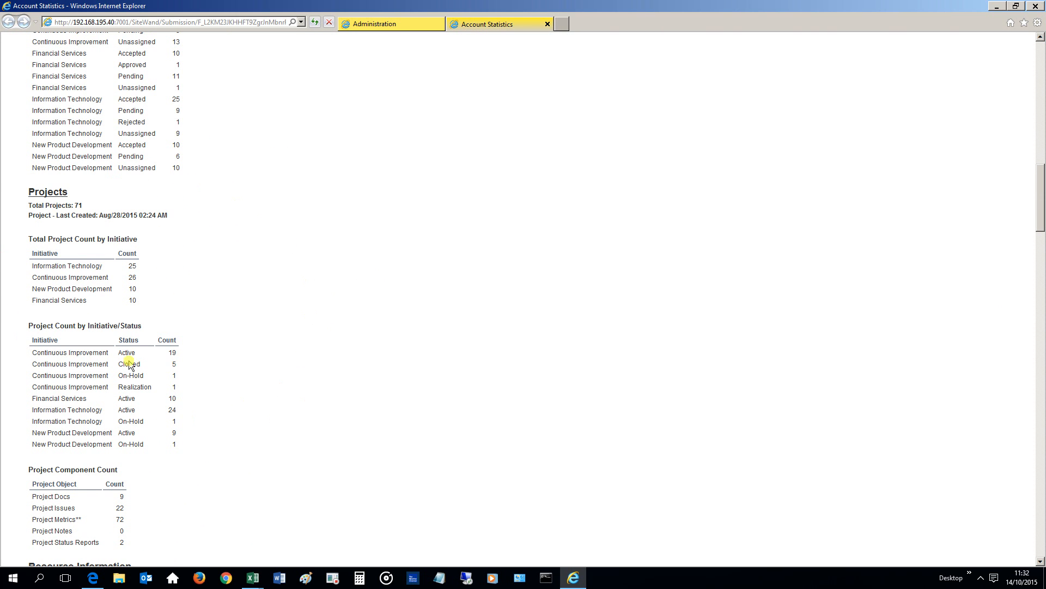
pyautogui.click(548, 24)
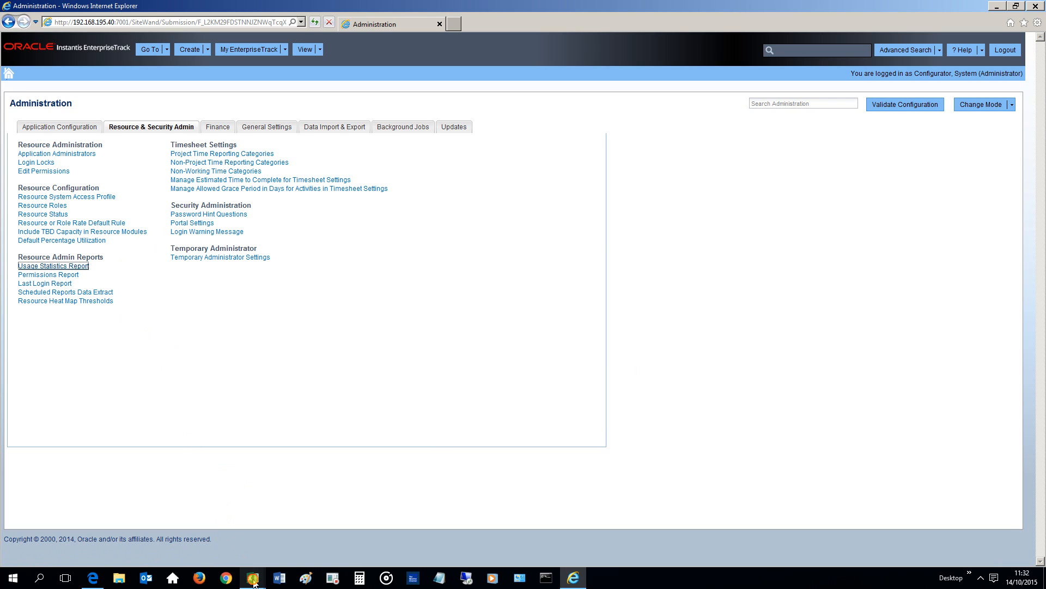
# Switch to the permissions_report workbook and examine the permissions listed for each access profile column.
pyautogui.moveTo(253, 577)
pyautogui.click(148, 539)
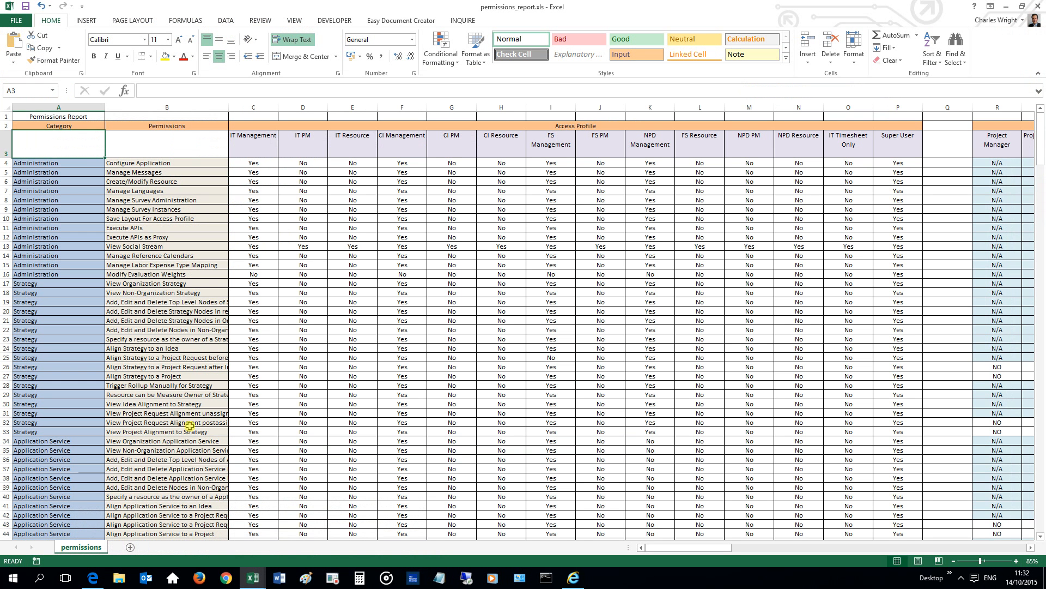
pyautogui.click(54, 108)
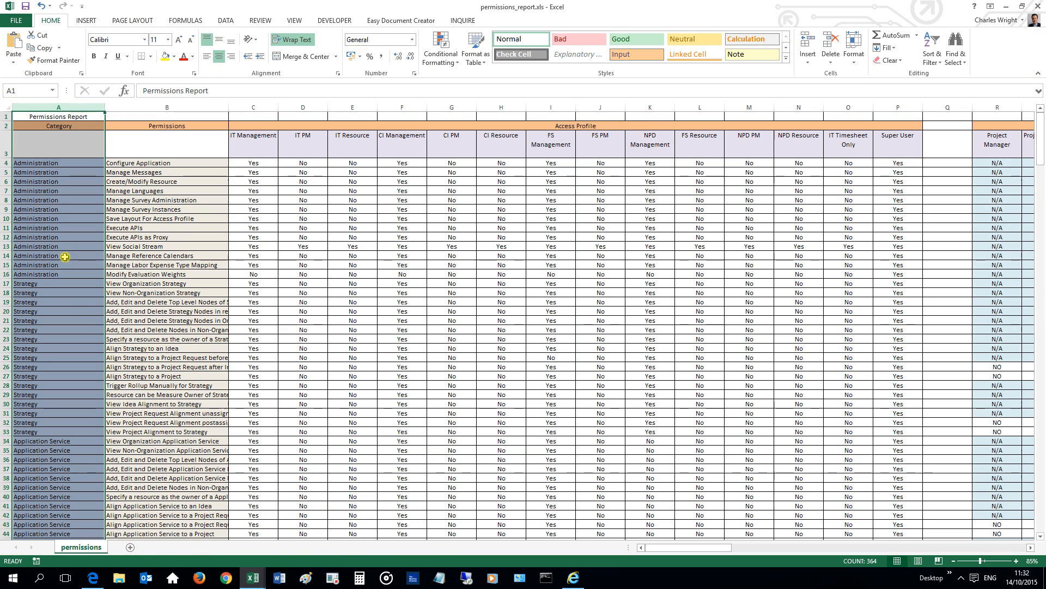
pyautogui.click(167, 108)
pyautogui.click(169, 225)
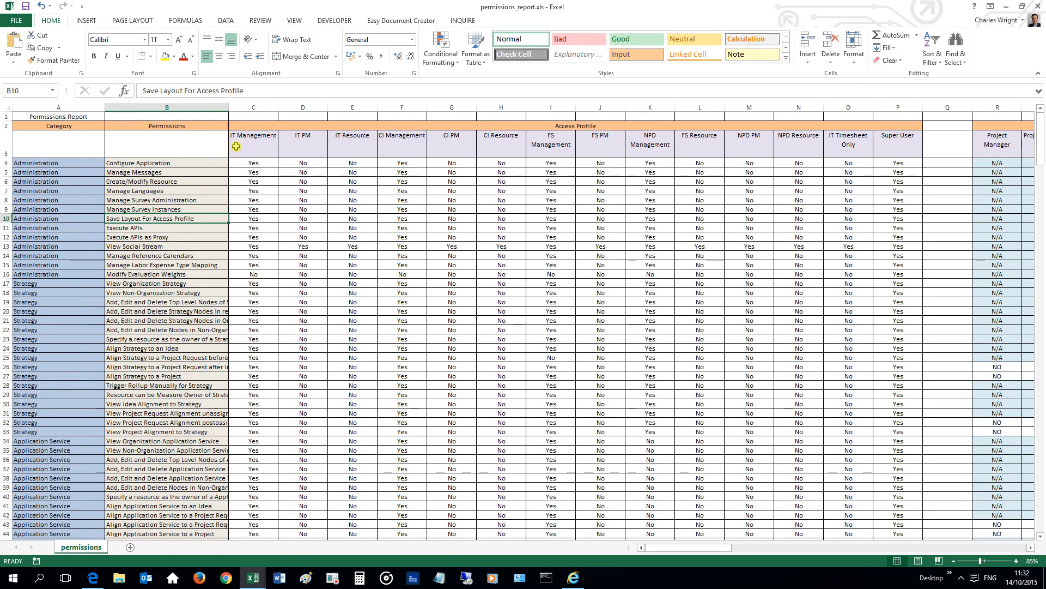
pyautogui.moveTo(254, 144); pyautogui.dragTo(910, 143)
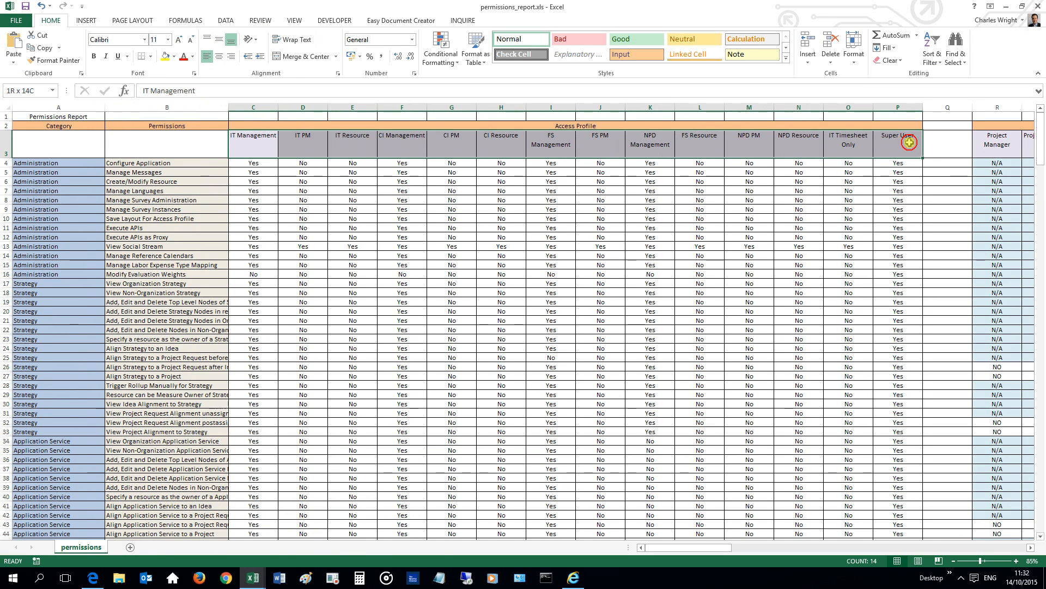
pyautogui.click(247, 155)
pyautogui.click(282, 149)
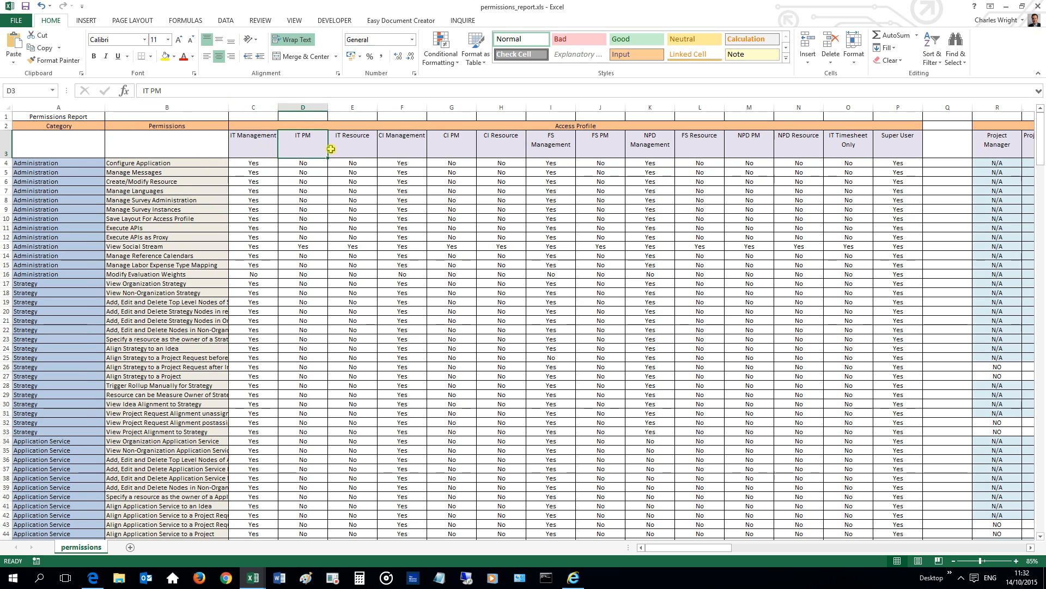
pyautogui.click(353, 147)
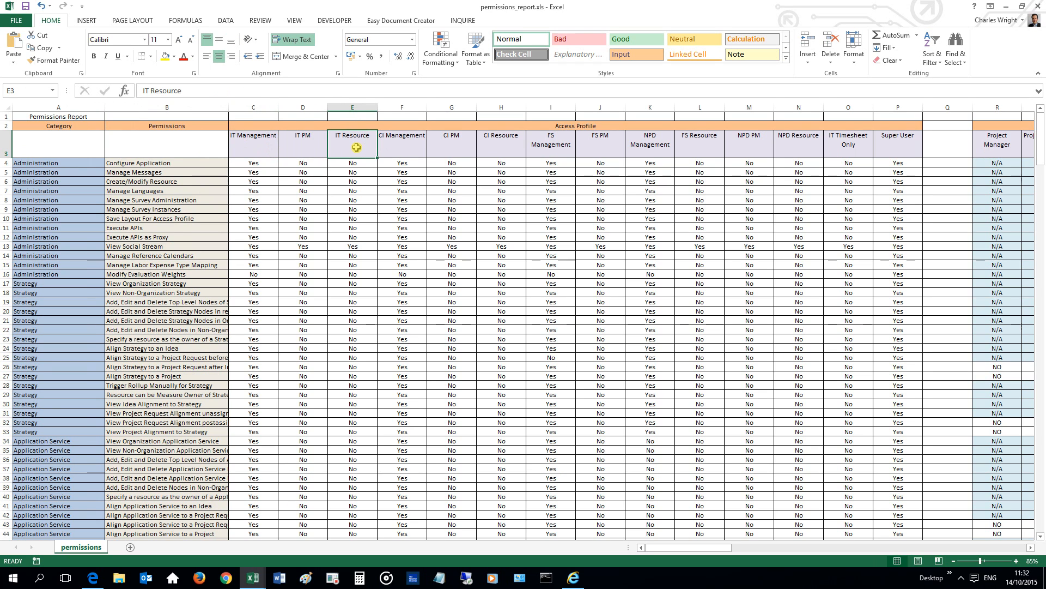
pyautogui.moveTo(355, 149); pyautogui.dragTo(363, 534)
pyautogui.moveTo(352, 107); pyautogui.dragTo(879, 114)
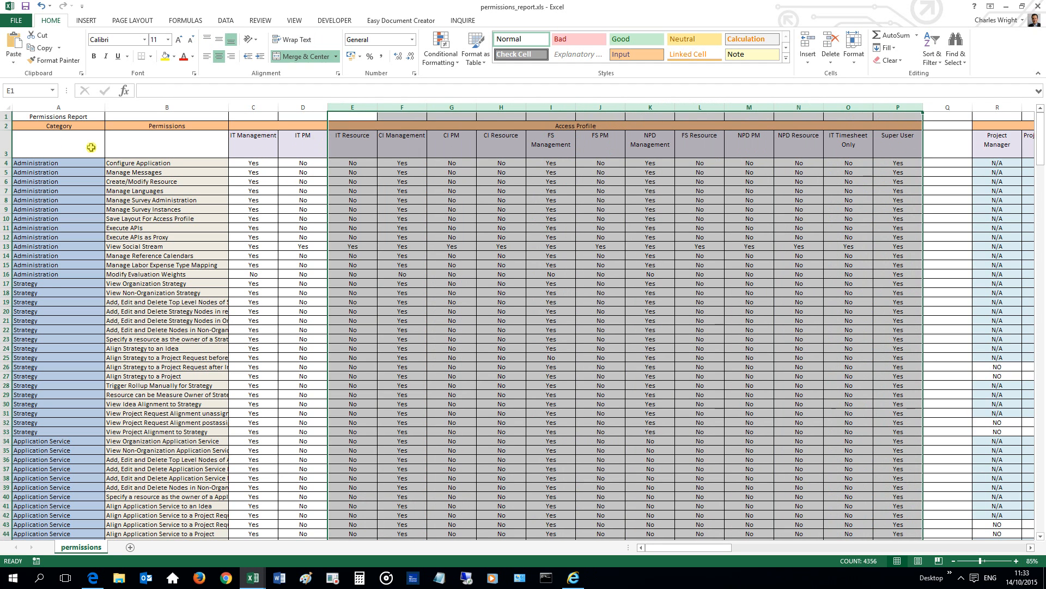
pyautogui.click(156, 217)
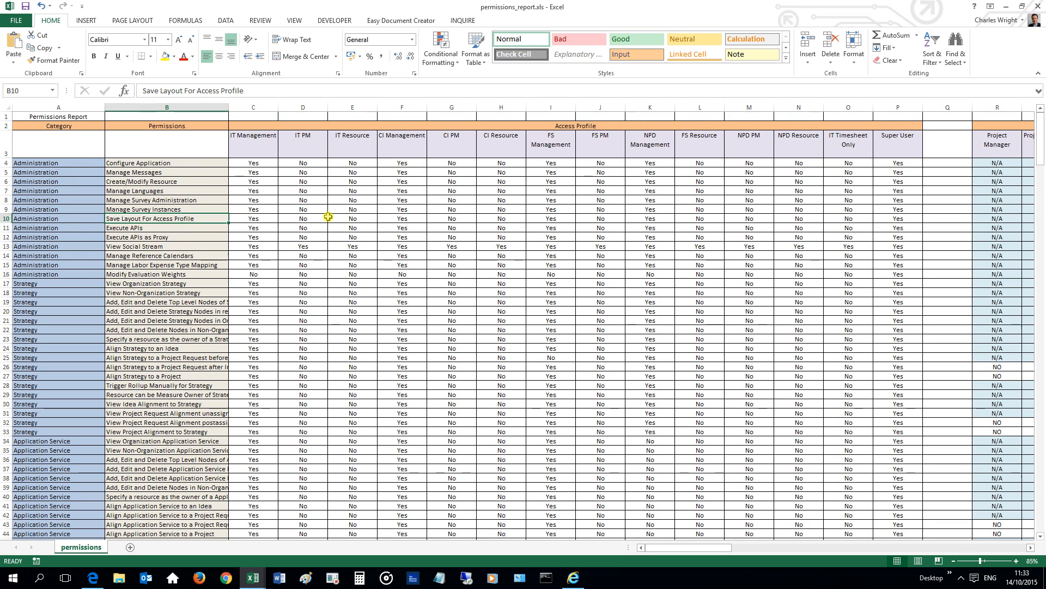
# Switch to the last_login_report workbook and review its login, user ID, email and name columns.
pyautogui.click(92, 579)
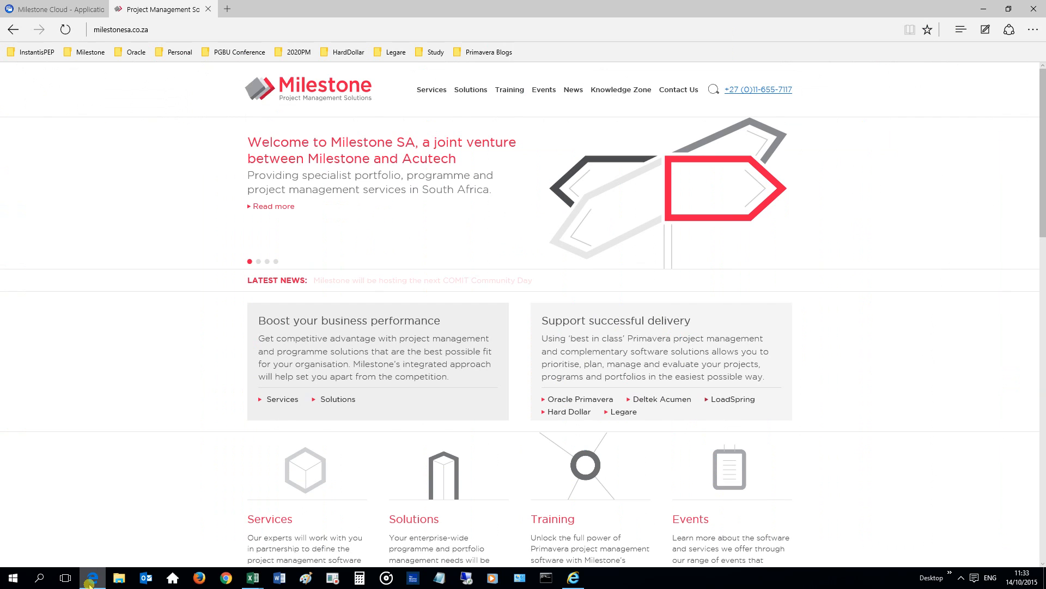
pyautogui.click(573, 578)
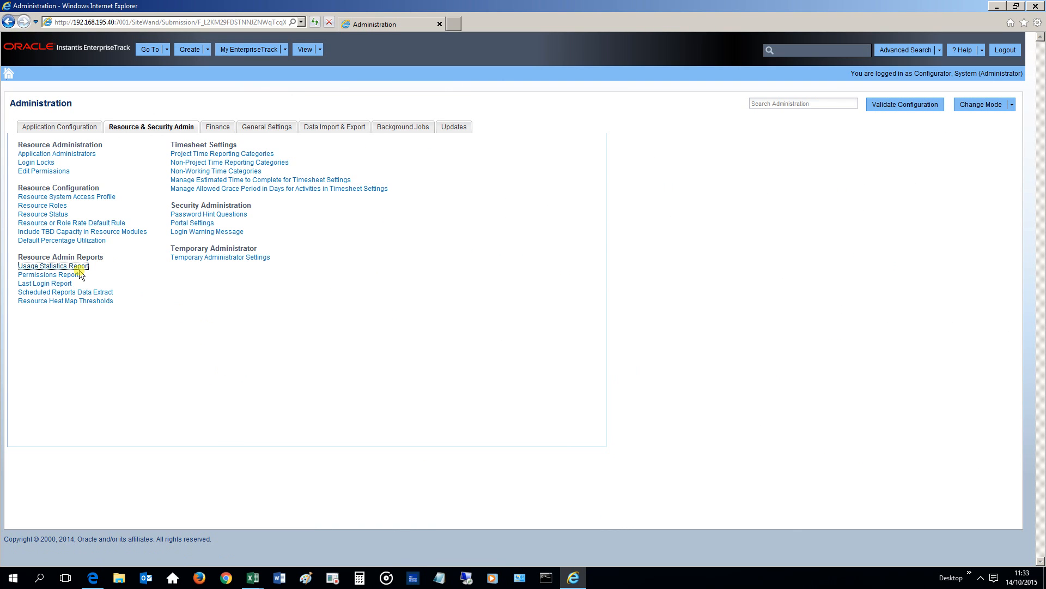
pyautogui.click(255, 579)
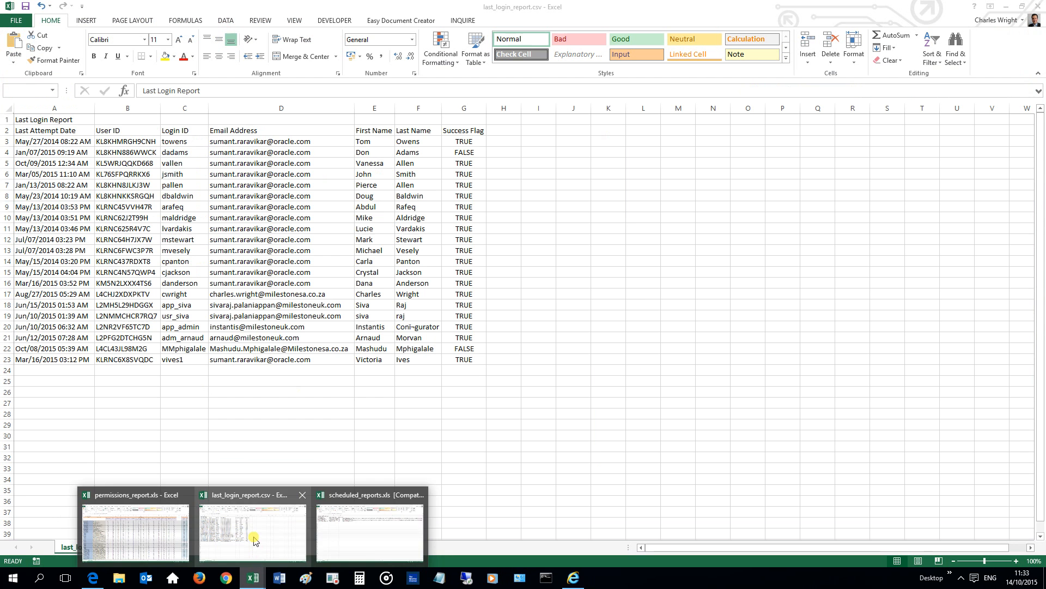
pyautogui.click(254, 537)
pyautogui.click(148, 322)
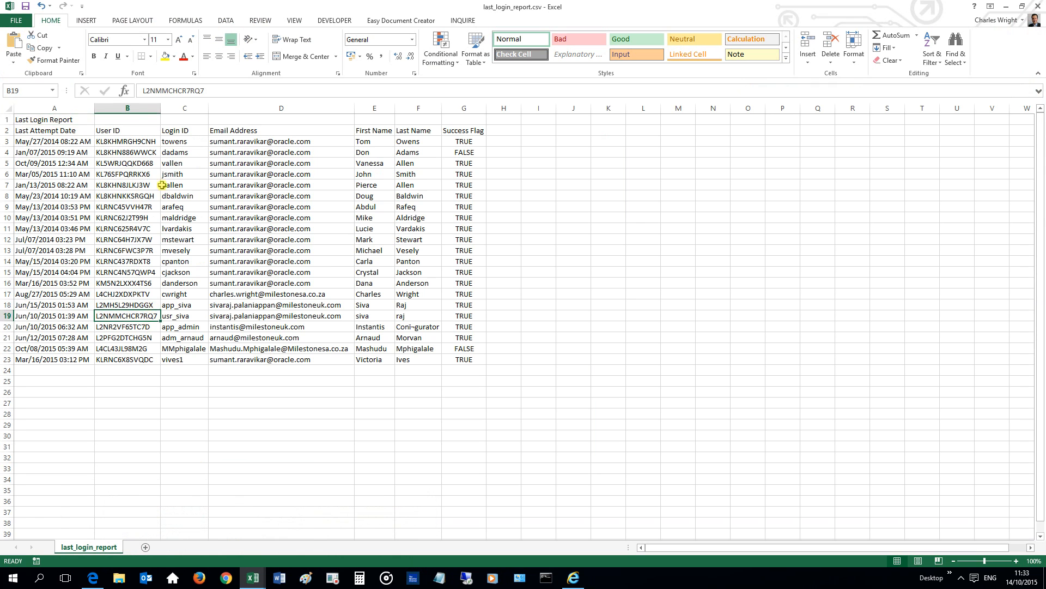
pyautogui.moveTo(284, 107); pyautogui.dragTo(421, 107)
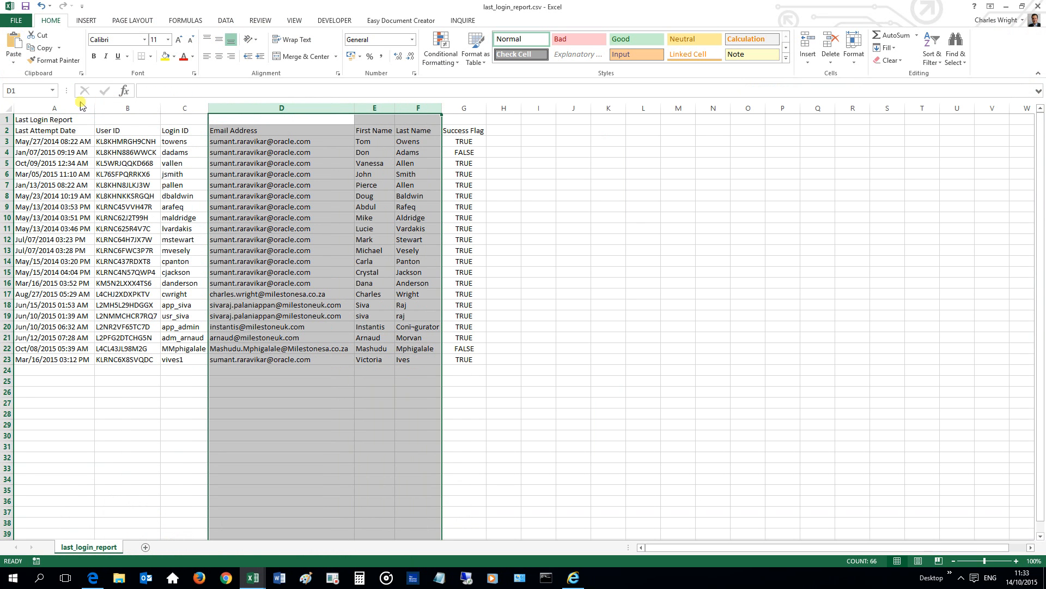
pyautogui.moveTo(77, 108); pyautogui.dragTo(464, 108)
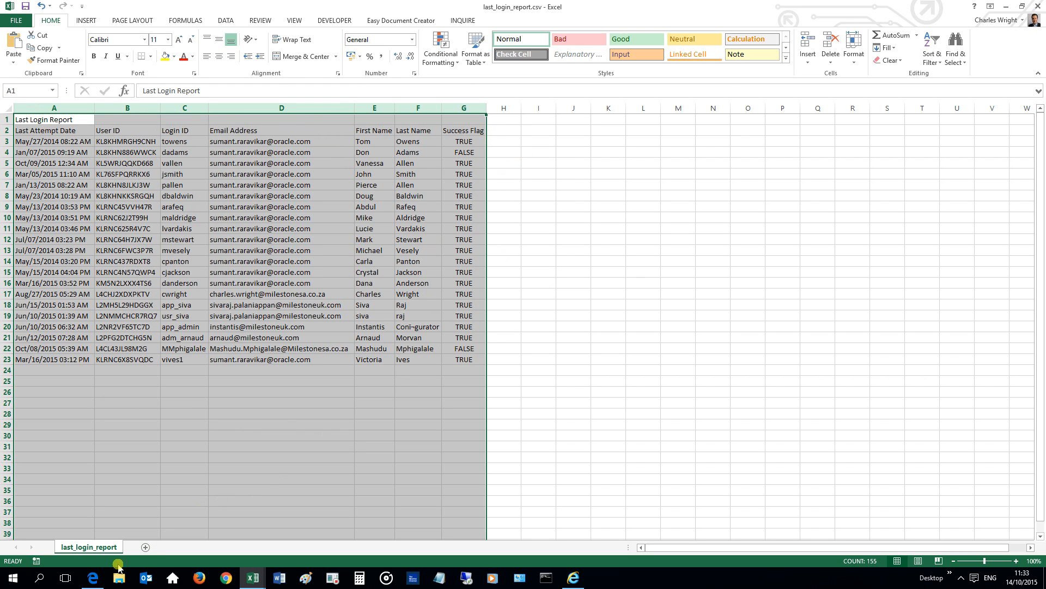
# Return to the EnterpriseTrack Administration page with the Resource Admin Reports list.
pyautogui.click(93, 579)
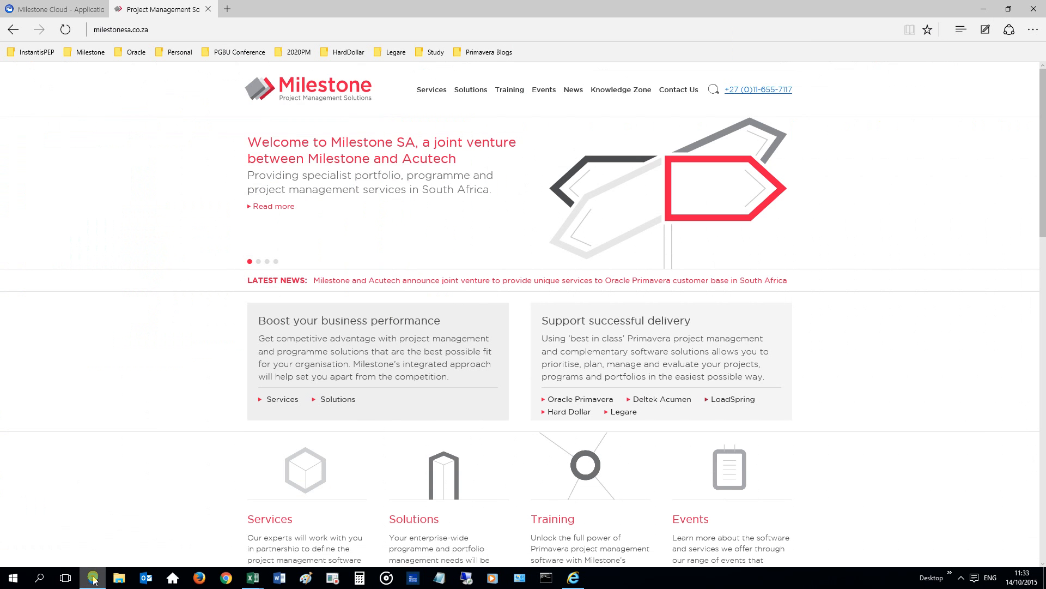
pyautogui.click(573, 577)
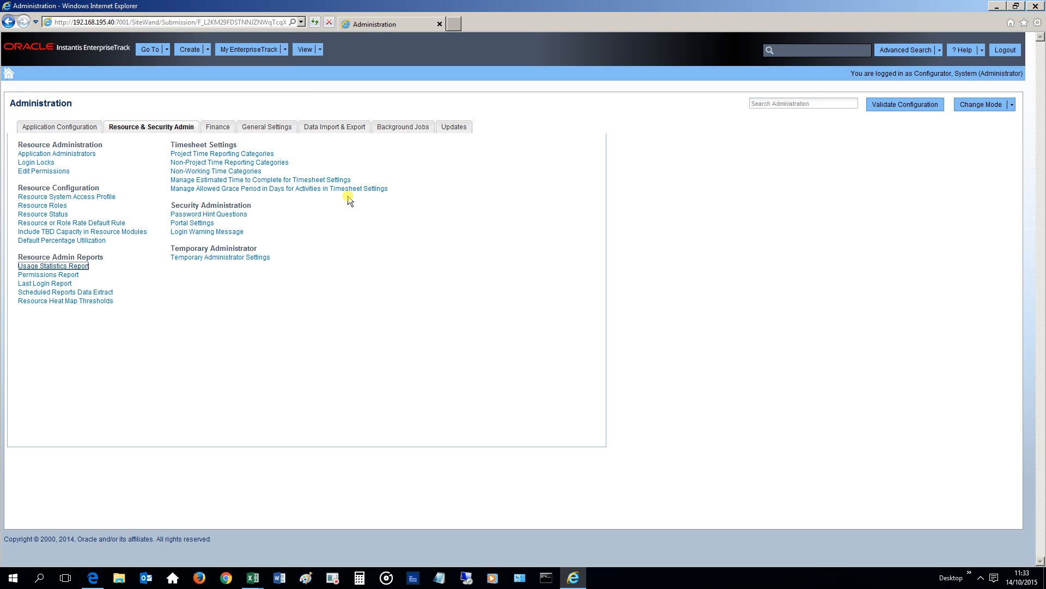
pyautogui.click(181, 24)
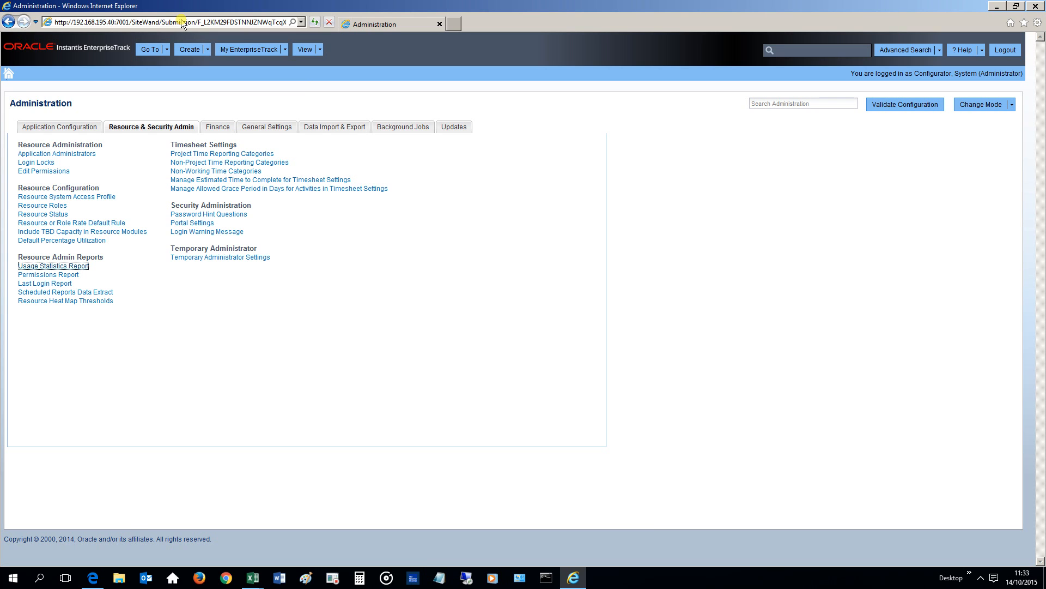
pyautogui.click(115, 94)
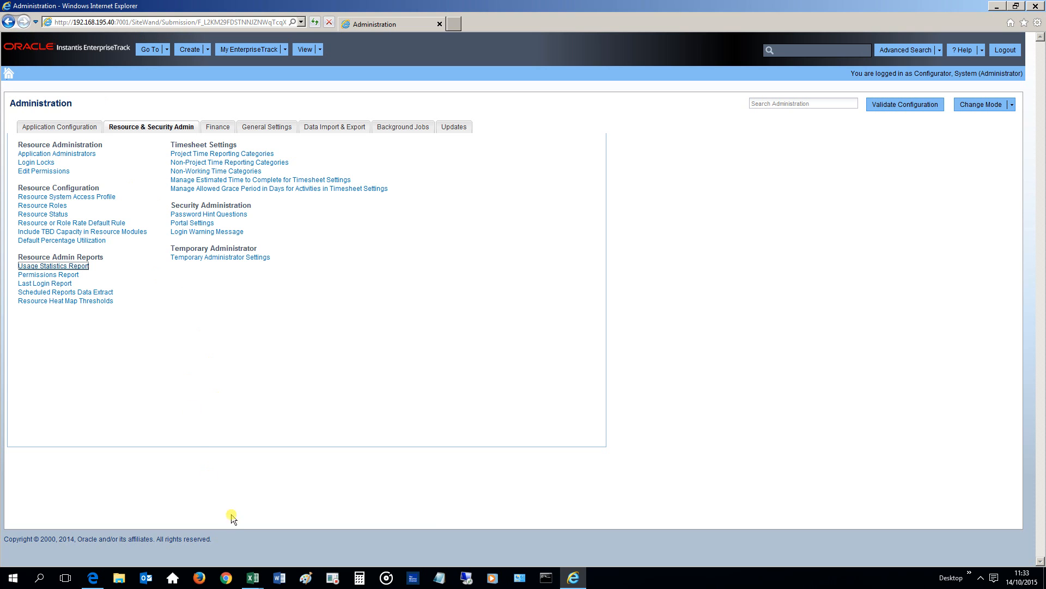
# Open the scheduled_reports workbook and scroll across its report names, recipients and schedule columns.
pyautogui.click(246, 579)
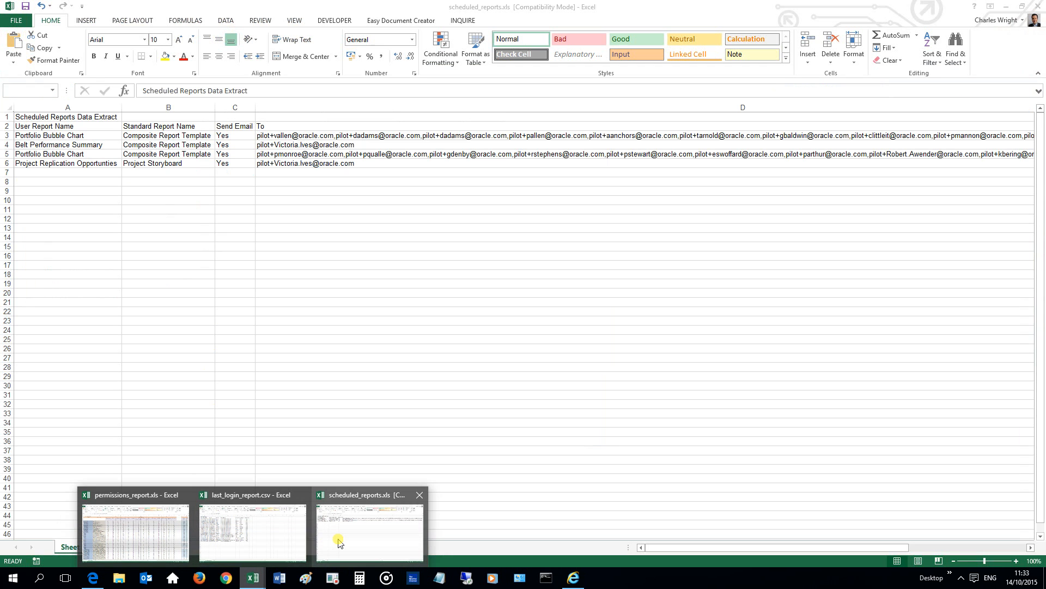
pyautogui.click(338, 537)
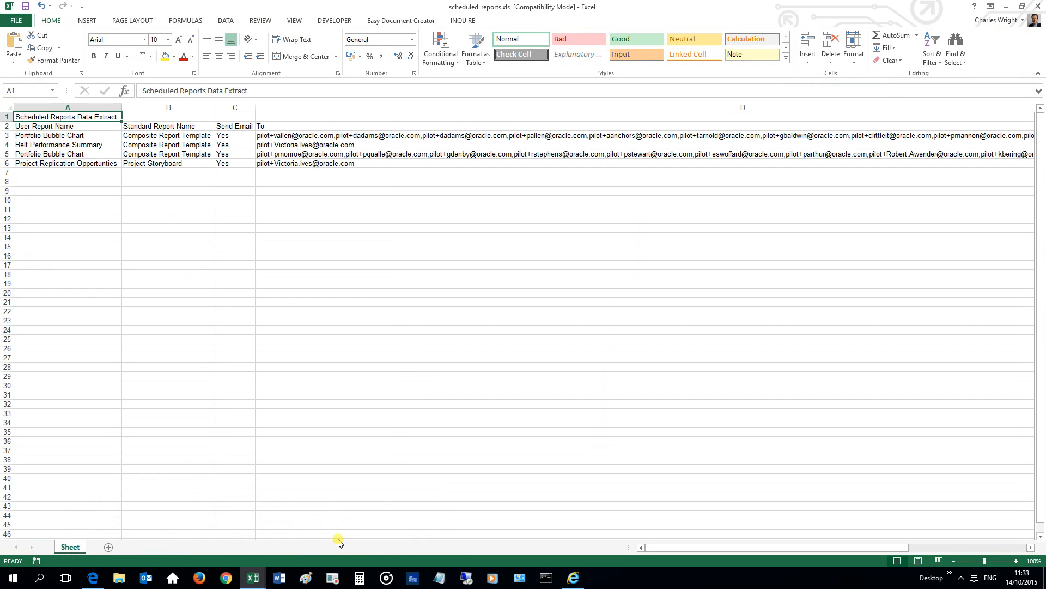
pyautogui.click(218, 282)
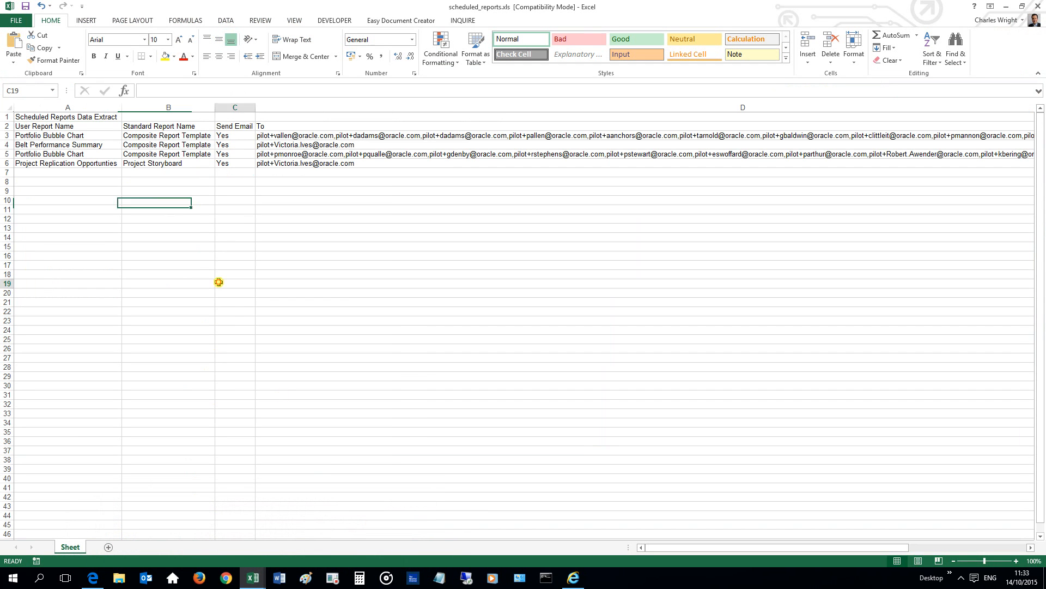
pyautogui.click(4, 135)
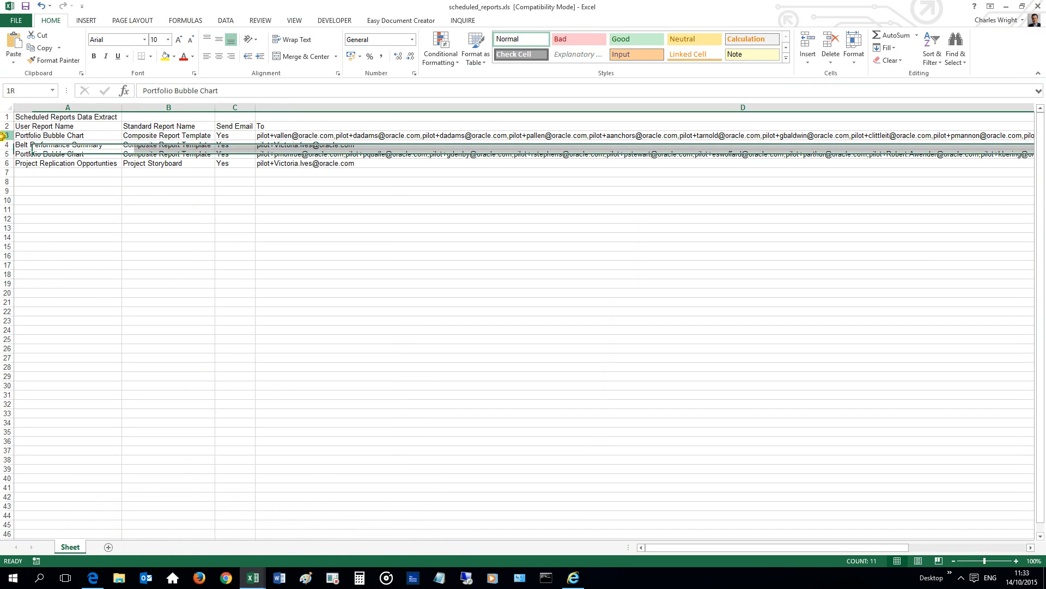
pyautogui.click(147, 136)
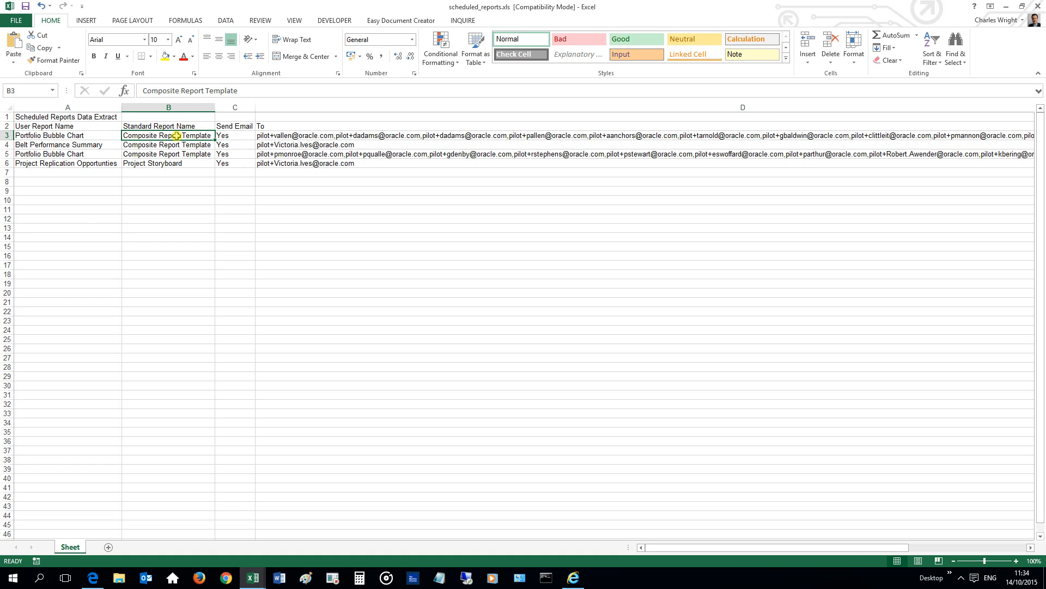
pyautogui.click(223, 128)
pyautogui.click(224, 137)
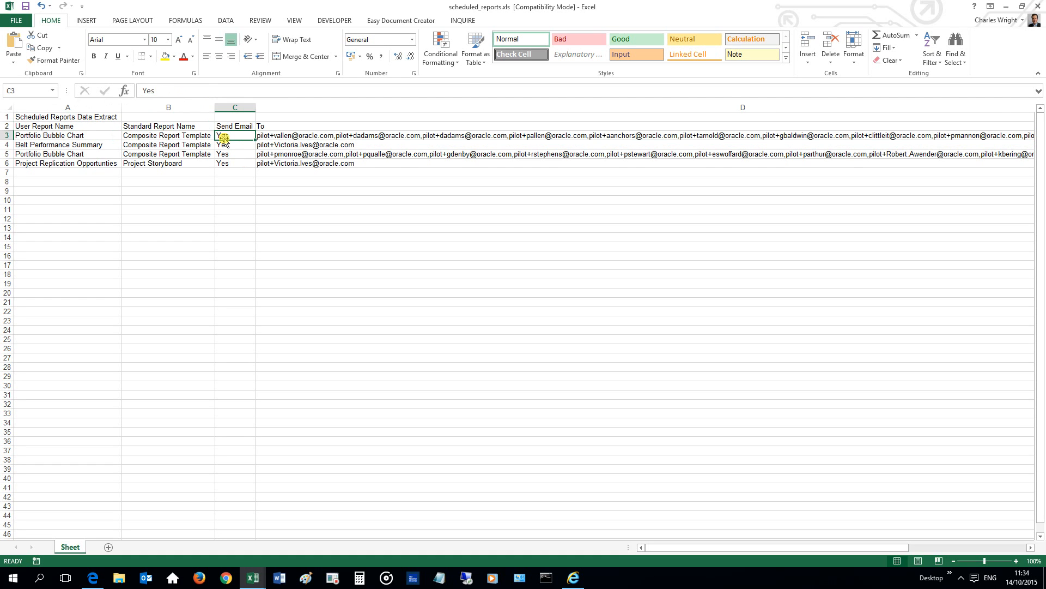
pyautogui.click(279, 139)
pyautogui.middleClick(401, 168)
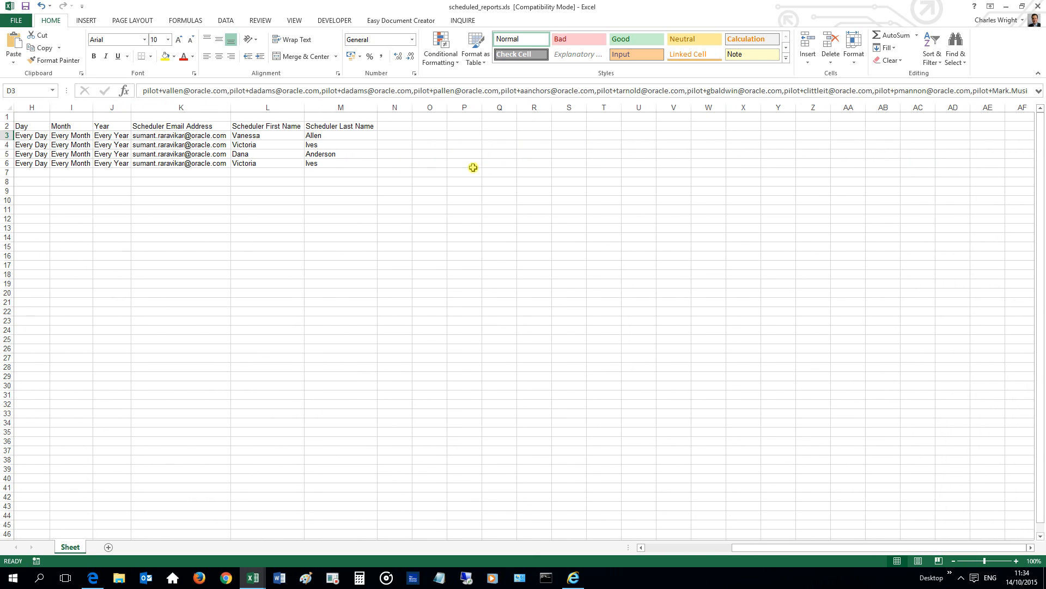
pyautogui.moveTo(33, 107); pyautogui.dragTo(348, 107)
pyautogui.middleClick(301, 253)
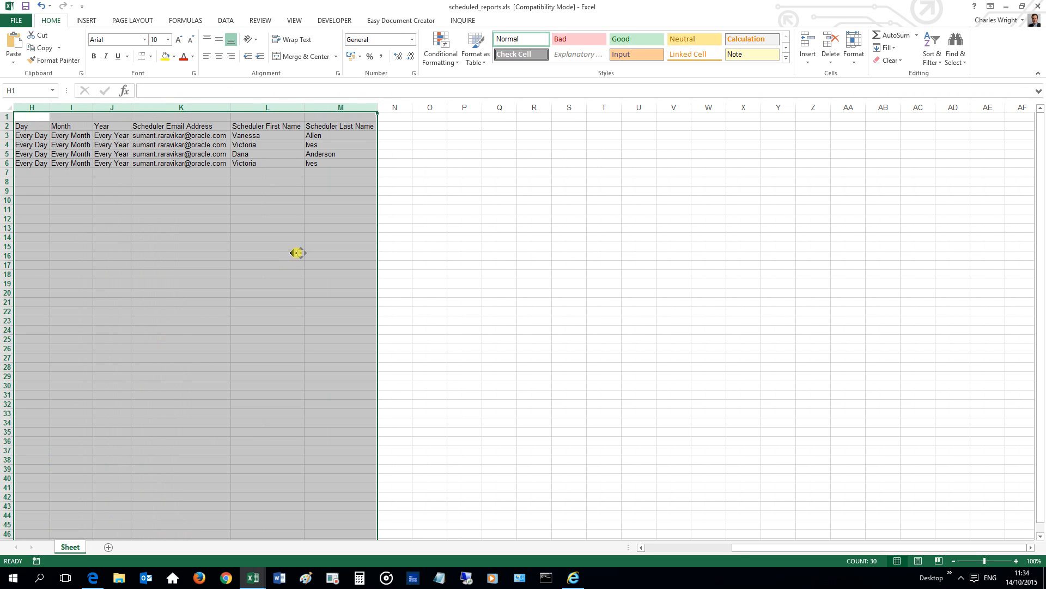
pyautogui.middleClick(177, 214)
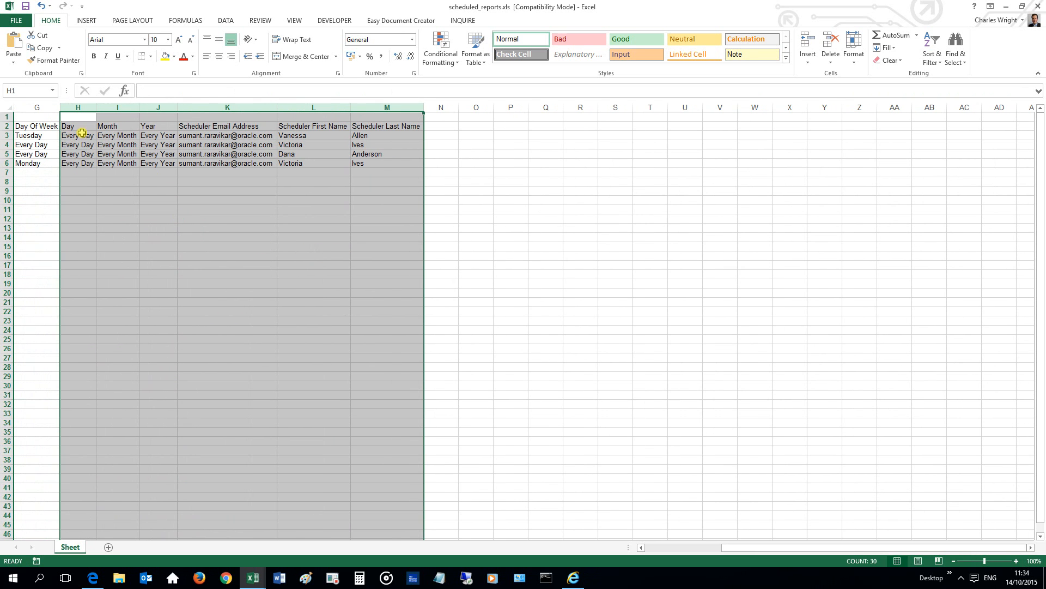
# Scroll the scheduled_reports sheet back from the scheduler columns to the report title cell.
pyautogui.moveTo(218, 108); pyautogui.dragTo(371, 107)
pyautogui.middleClick(344, 226)
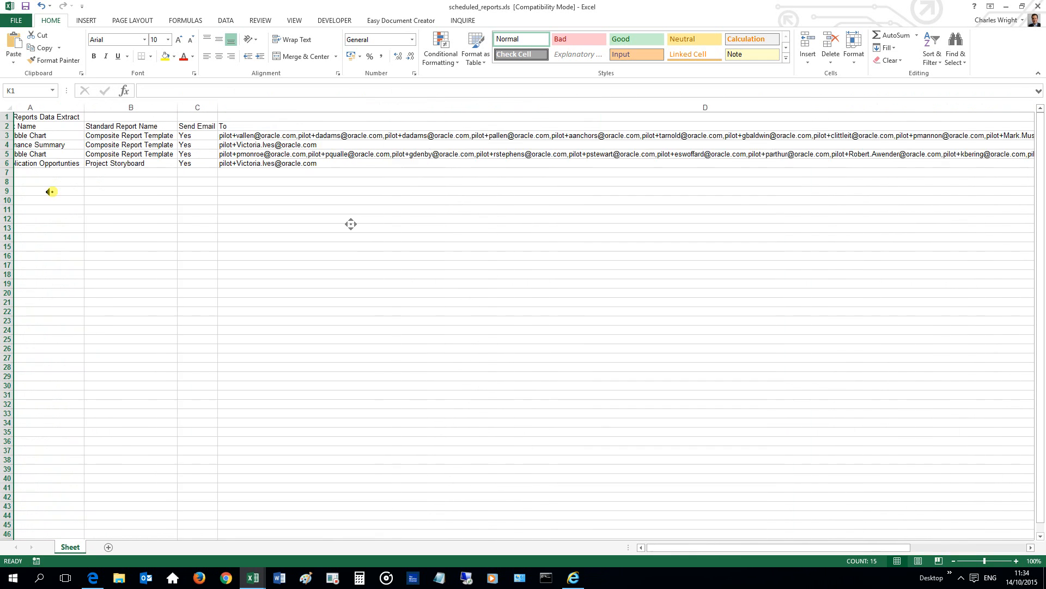
pyautogui.middleClick(34, 136)
pyautogui.click(30, 116)
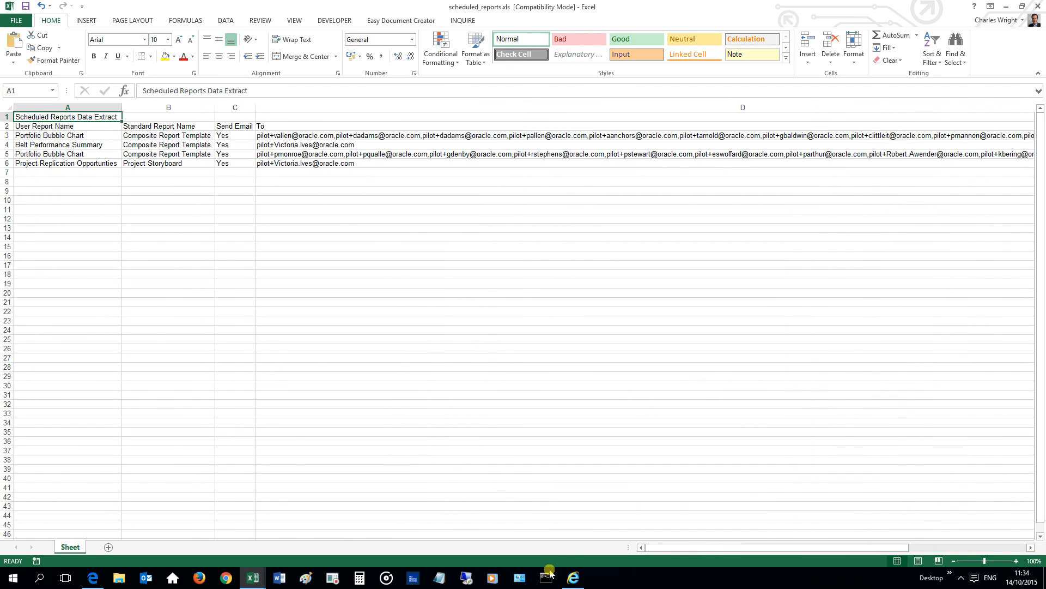
# Open the Resource Heat Map Thresholds settings from the Administration page and cancel without changes.
pyautogui.click(573, 577)
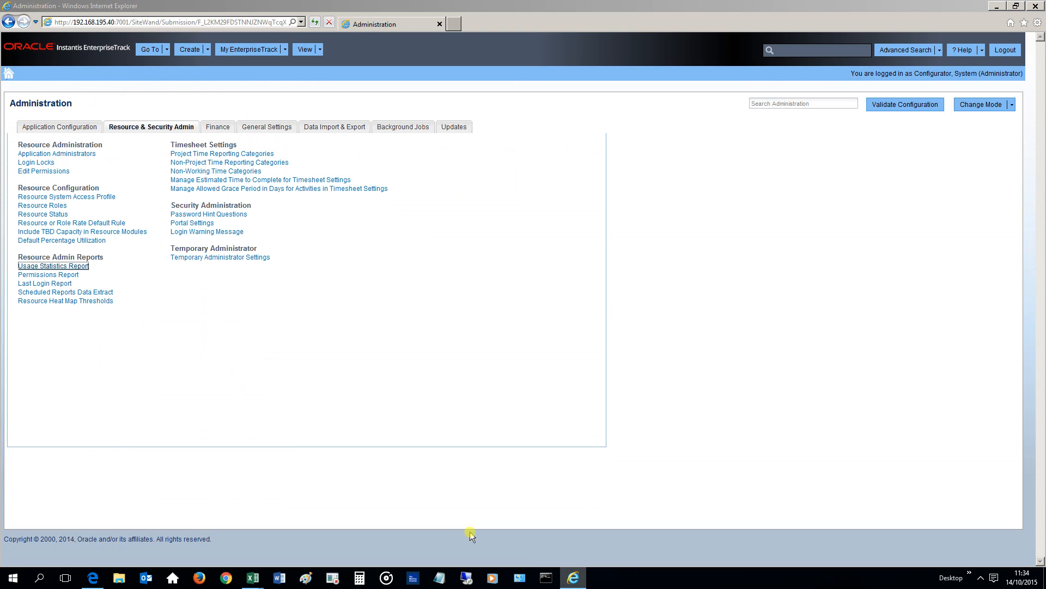
pyautogui.click(57, 301)
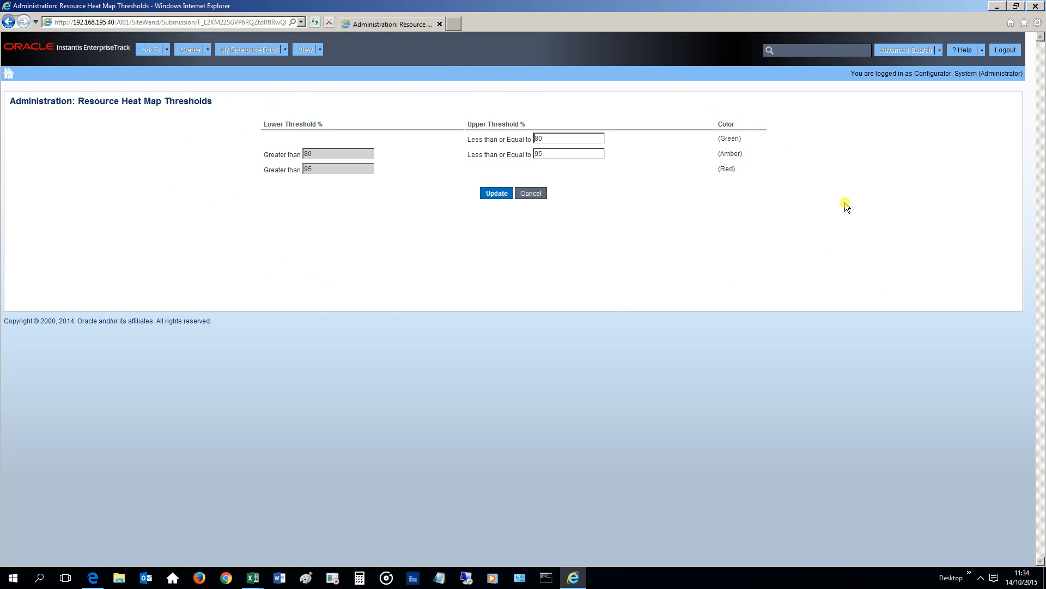
pyautogui.click(532, 195)
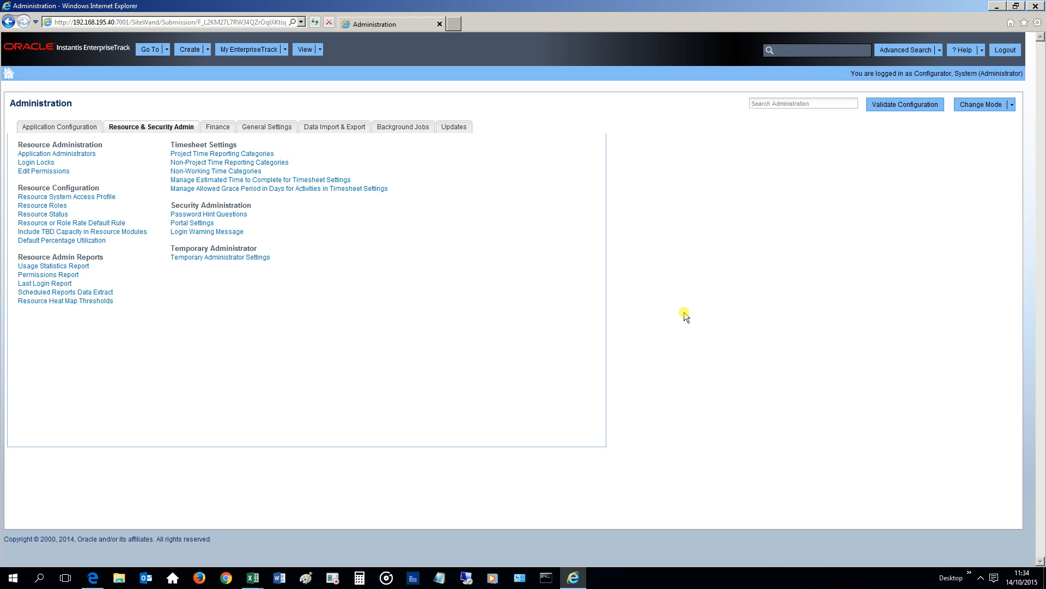
# Switch to the Milestone website in the other browser and open its Contact Us page.
pyautogui.click(573, 578)
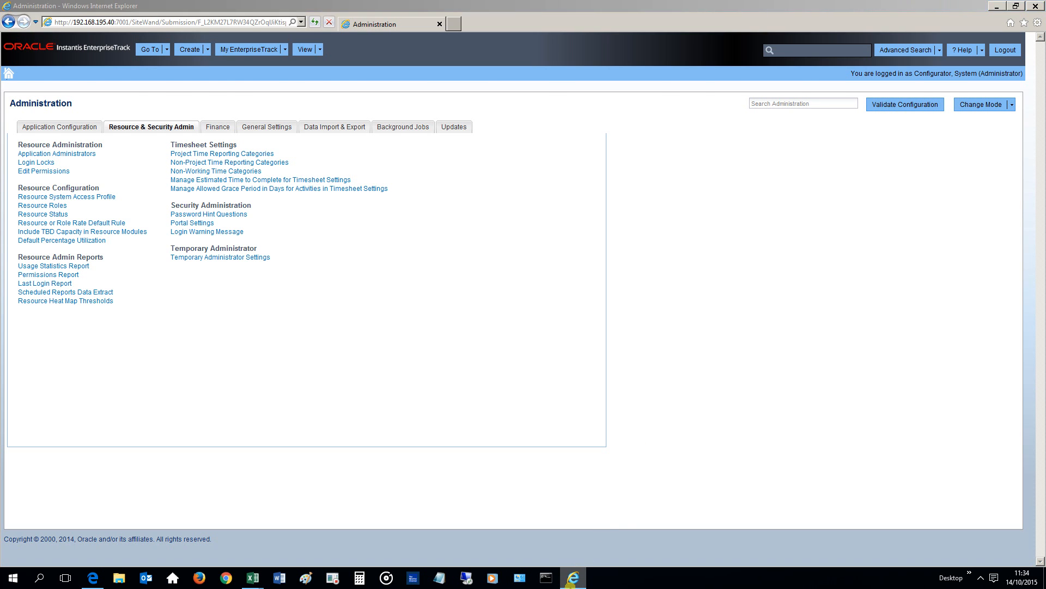
pyautogui.click(92, 577)
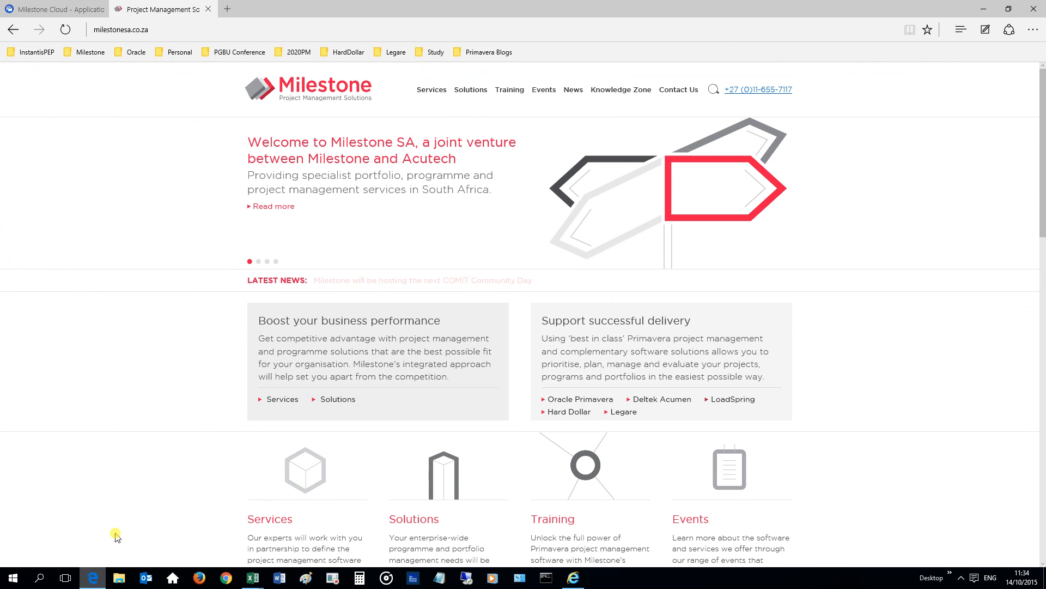
pyautogui.click(104, 30)
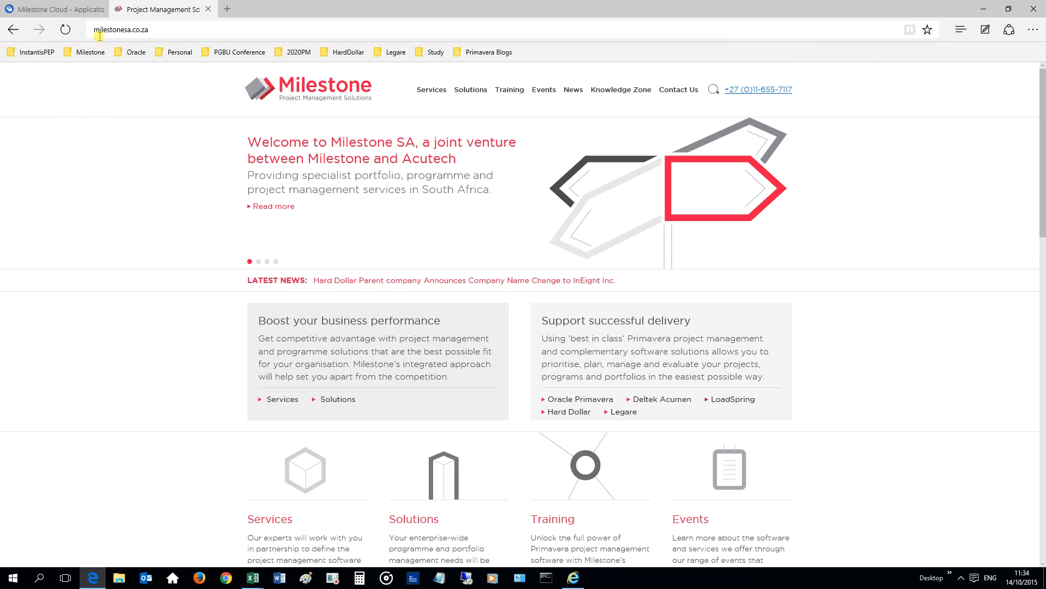
pyautogui.click(135, 135)
pyautogui.click(691, 89)
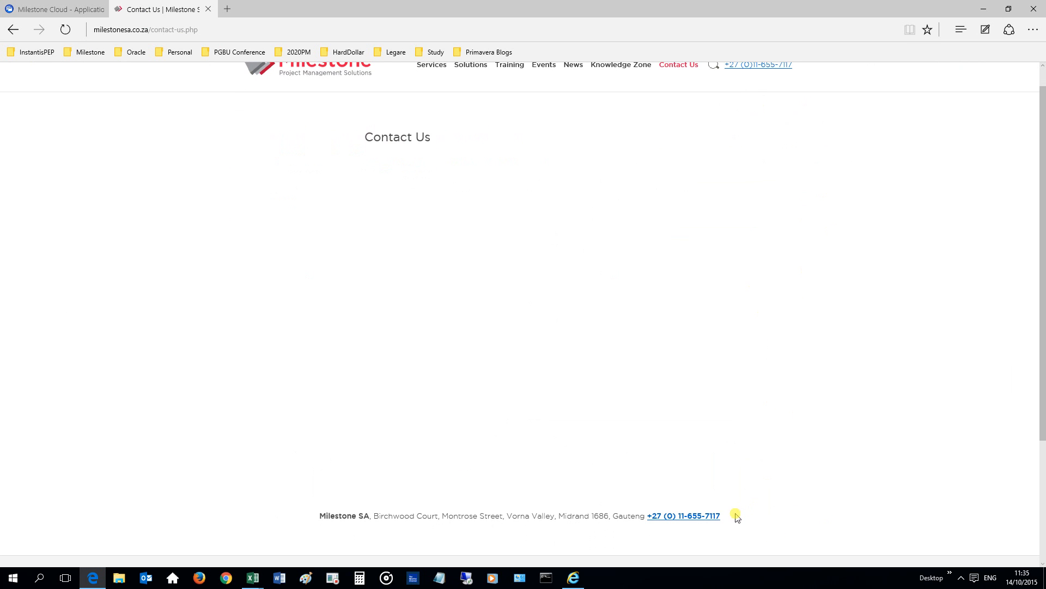
pyautogui.moveTo(725, 516); pyautogui.dragTo(647, 518)
pyautogui.click(125, 349)
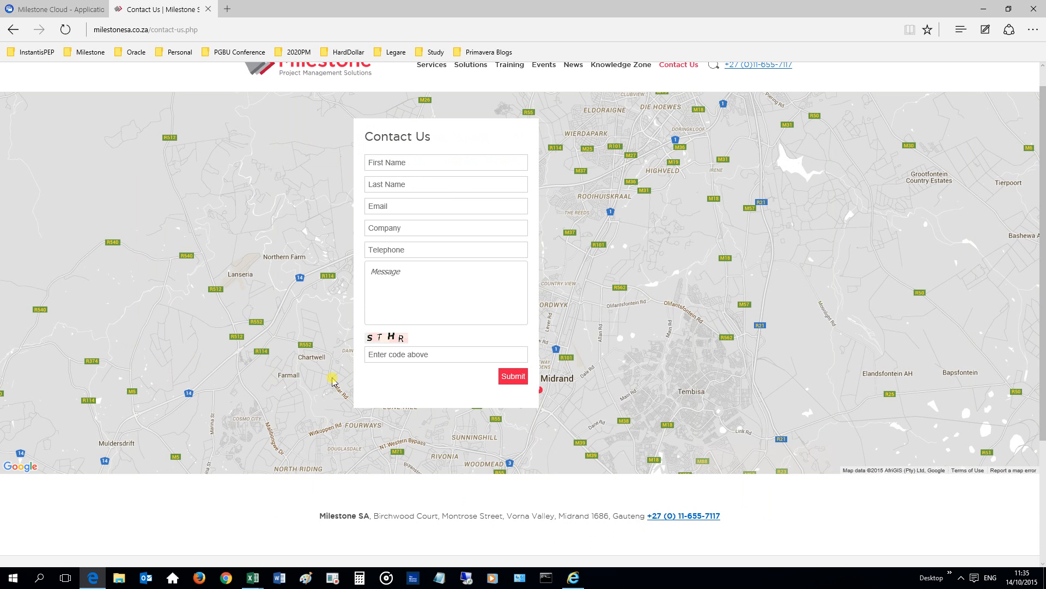
pyautogui.click(961, 577)
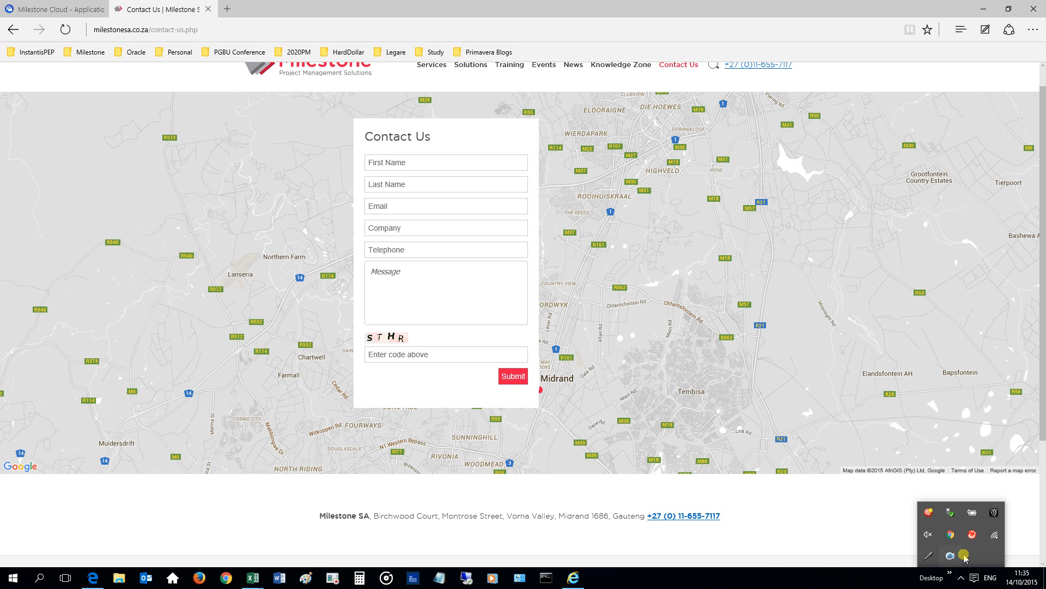
pyautogui.rightClick(951, 556)
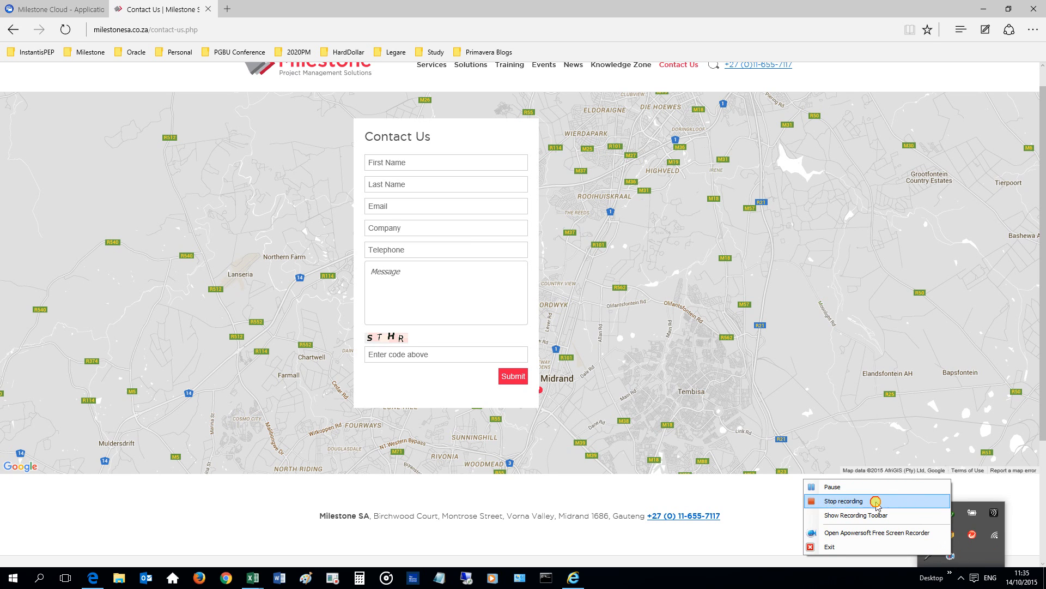